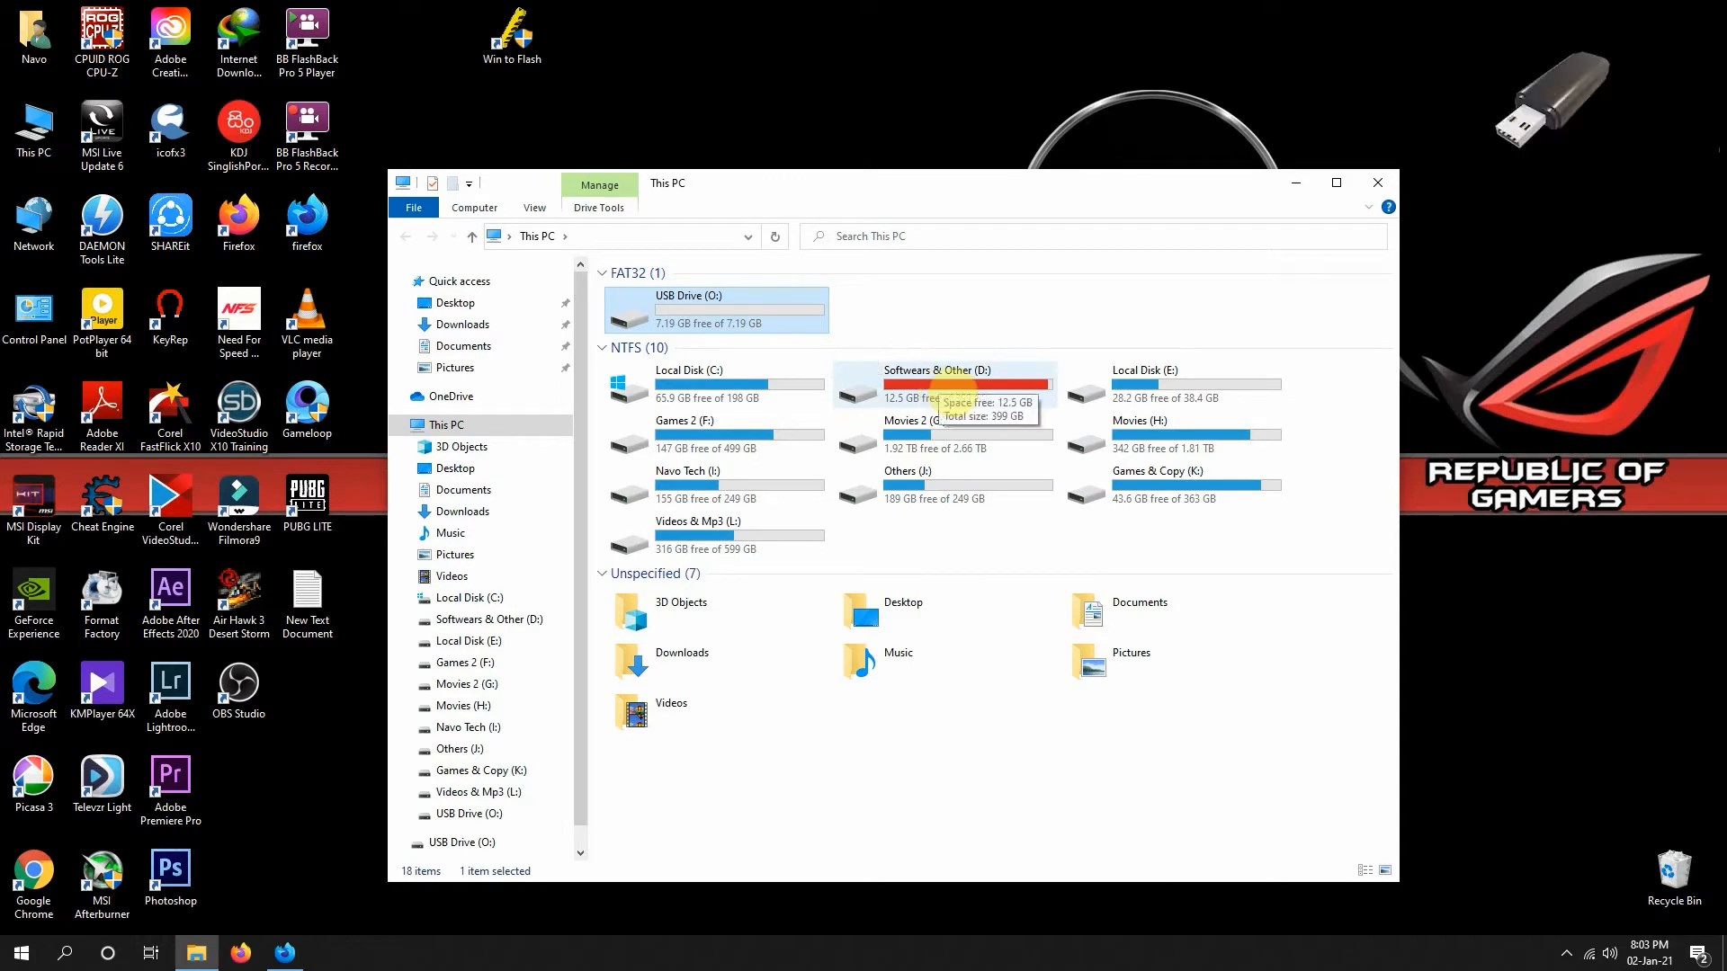
Open the Windows 10 folder inside Softwers > Operating Systems on the Softwears & Other (D:) drive
double_click(954, 395)
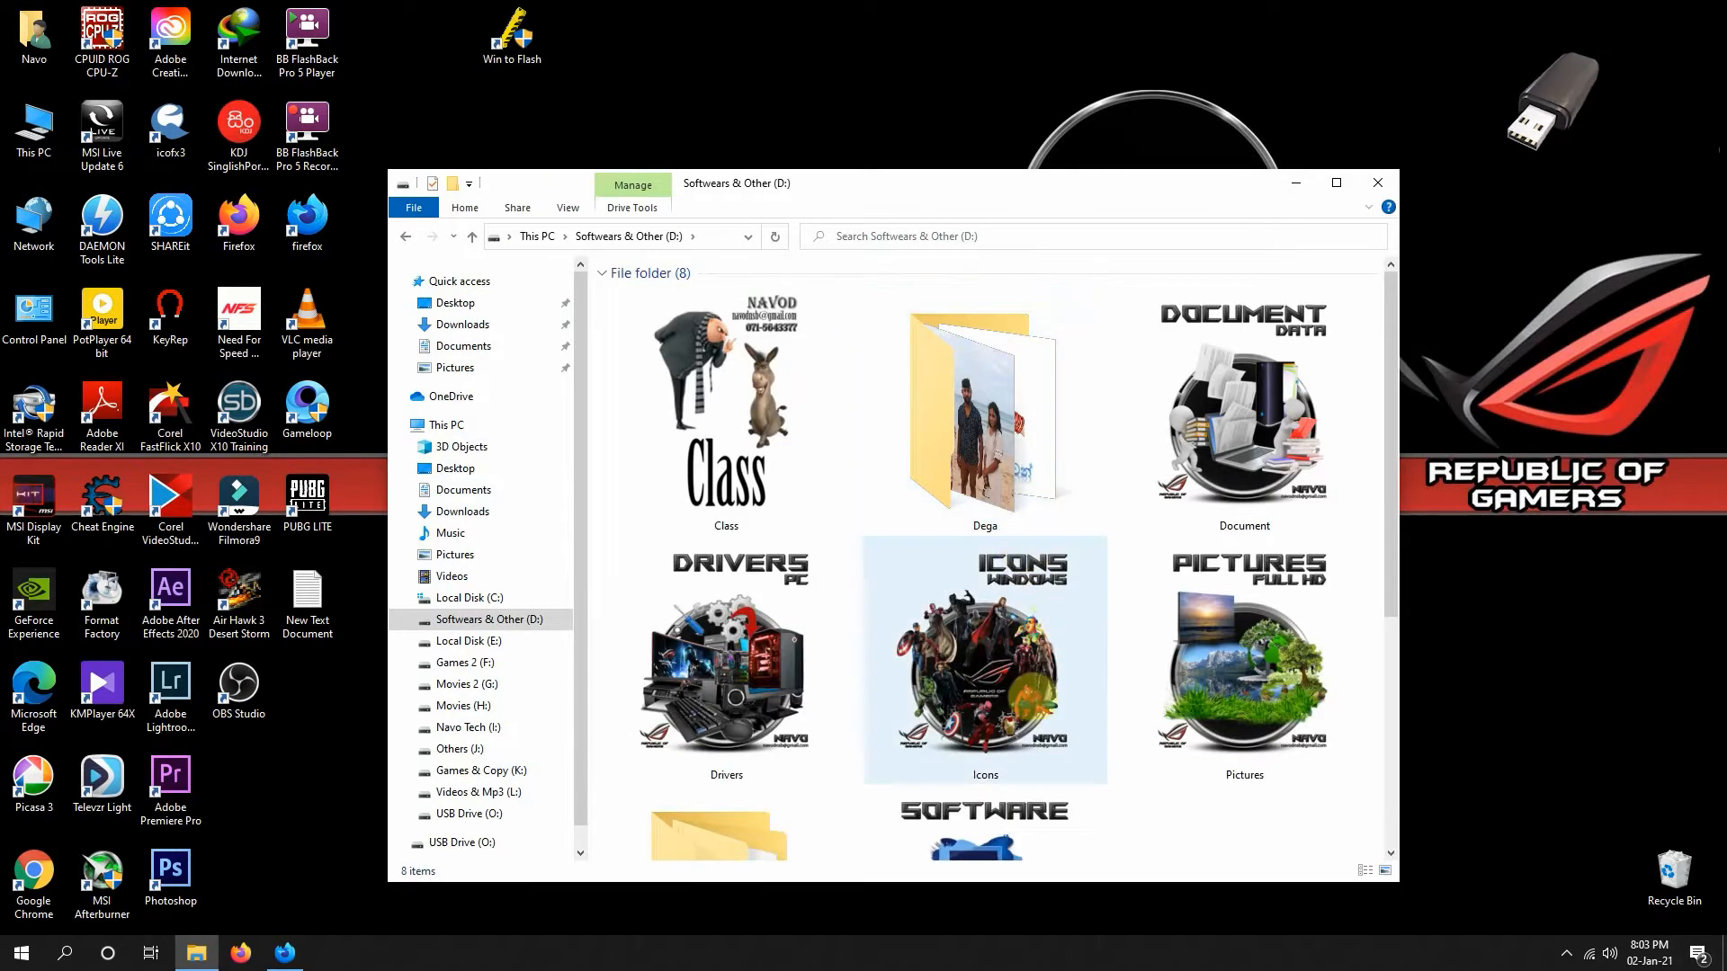
scroll(989, 710, down, 2)
double_click(987, 727)
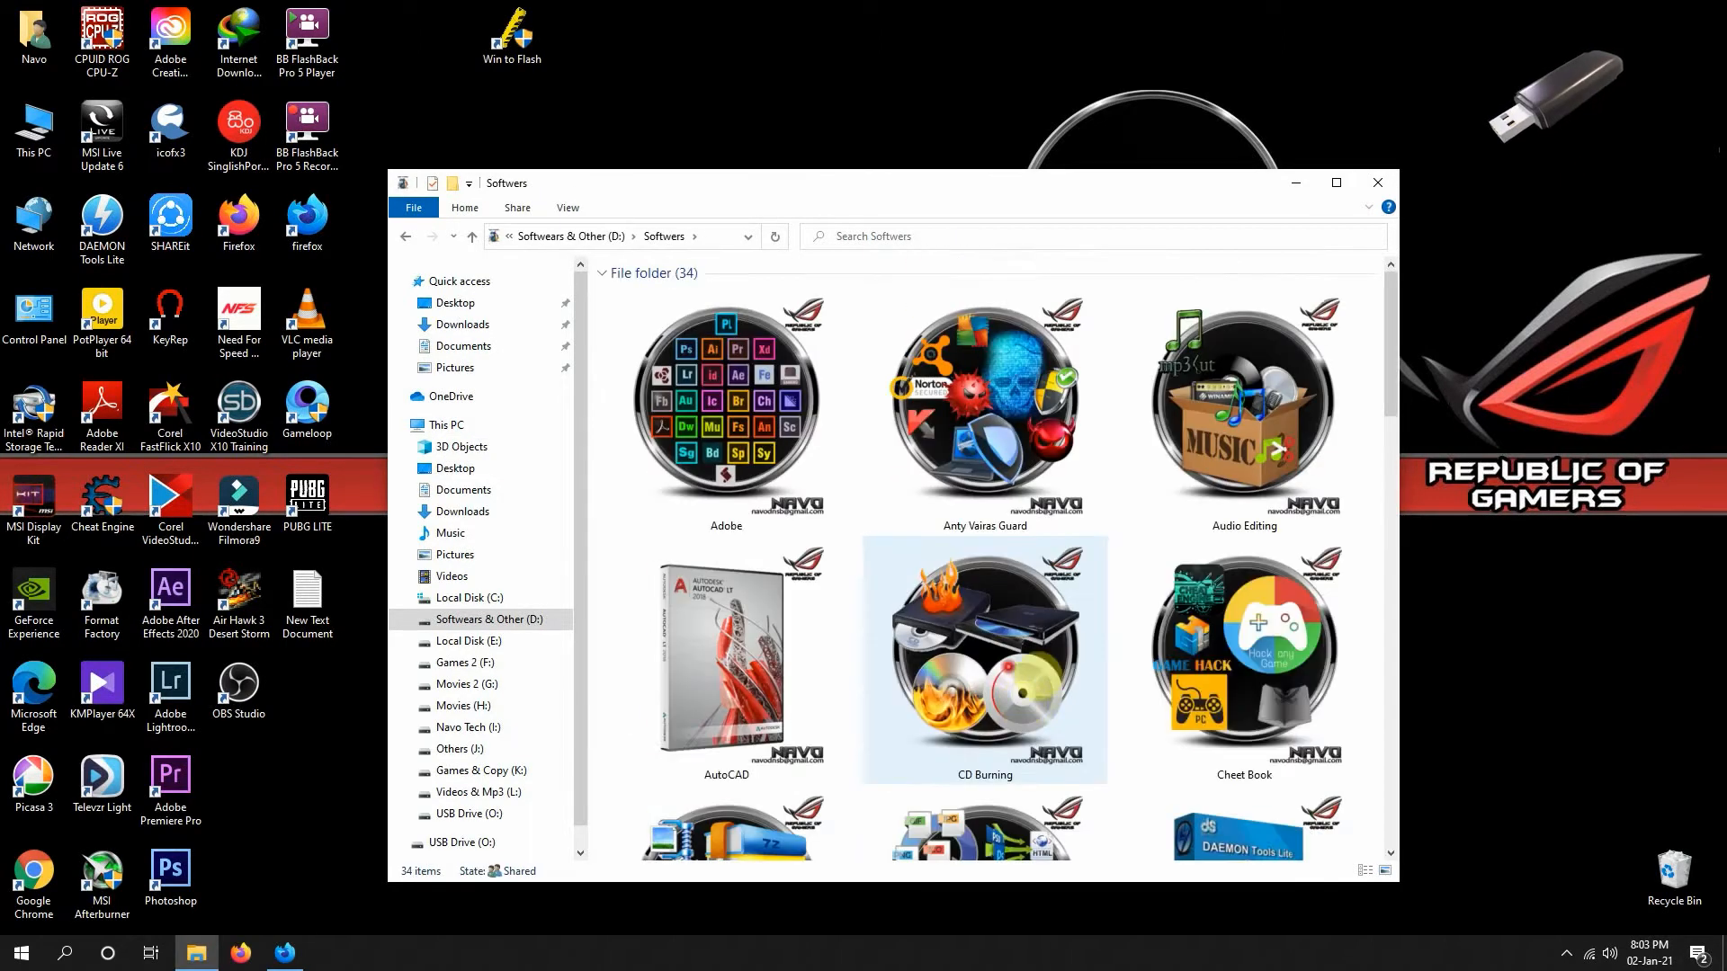
scroll(990, 711, down, 8)
scroll(1034, 658, down, 4)
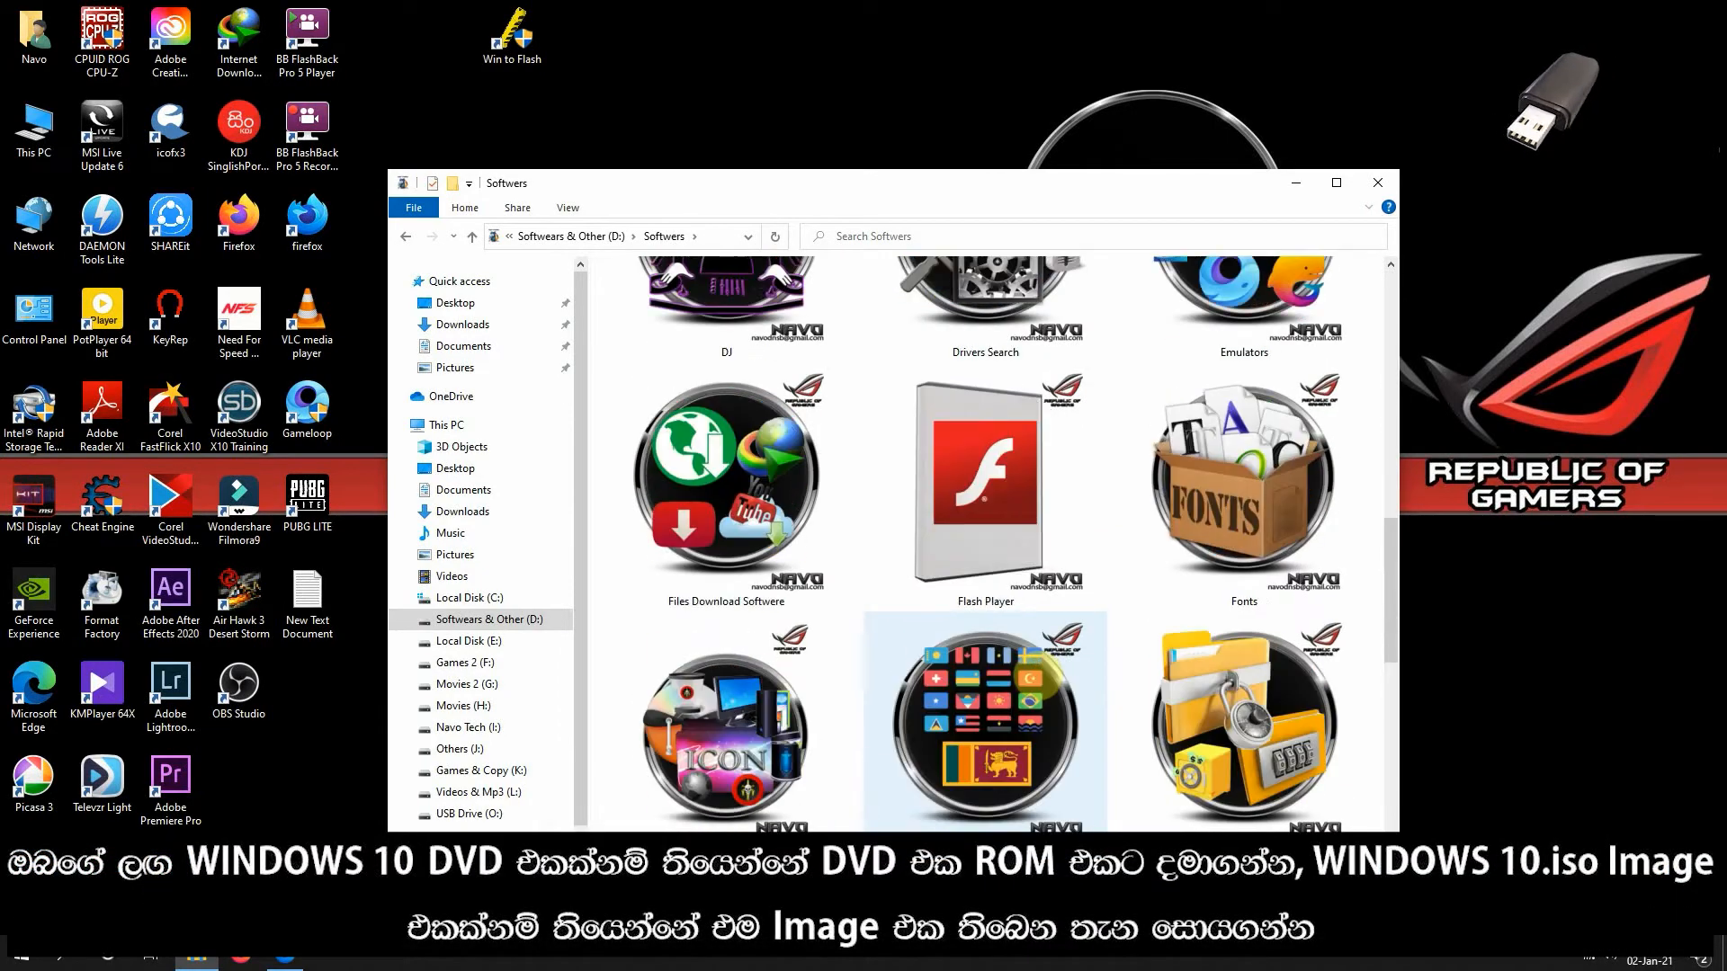
double_click(985, 720)
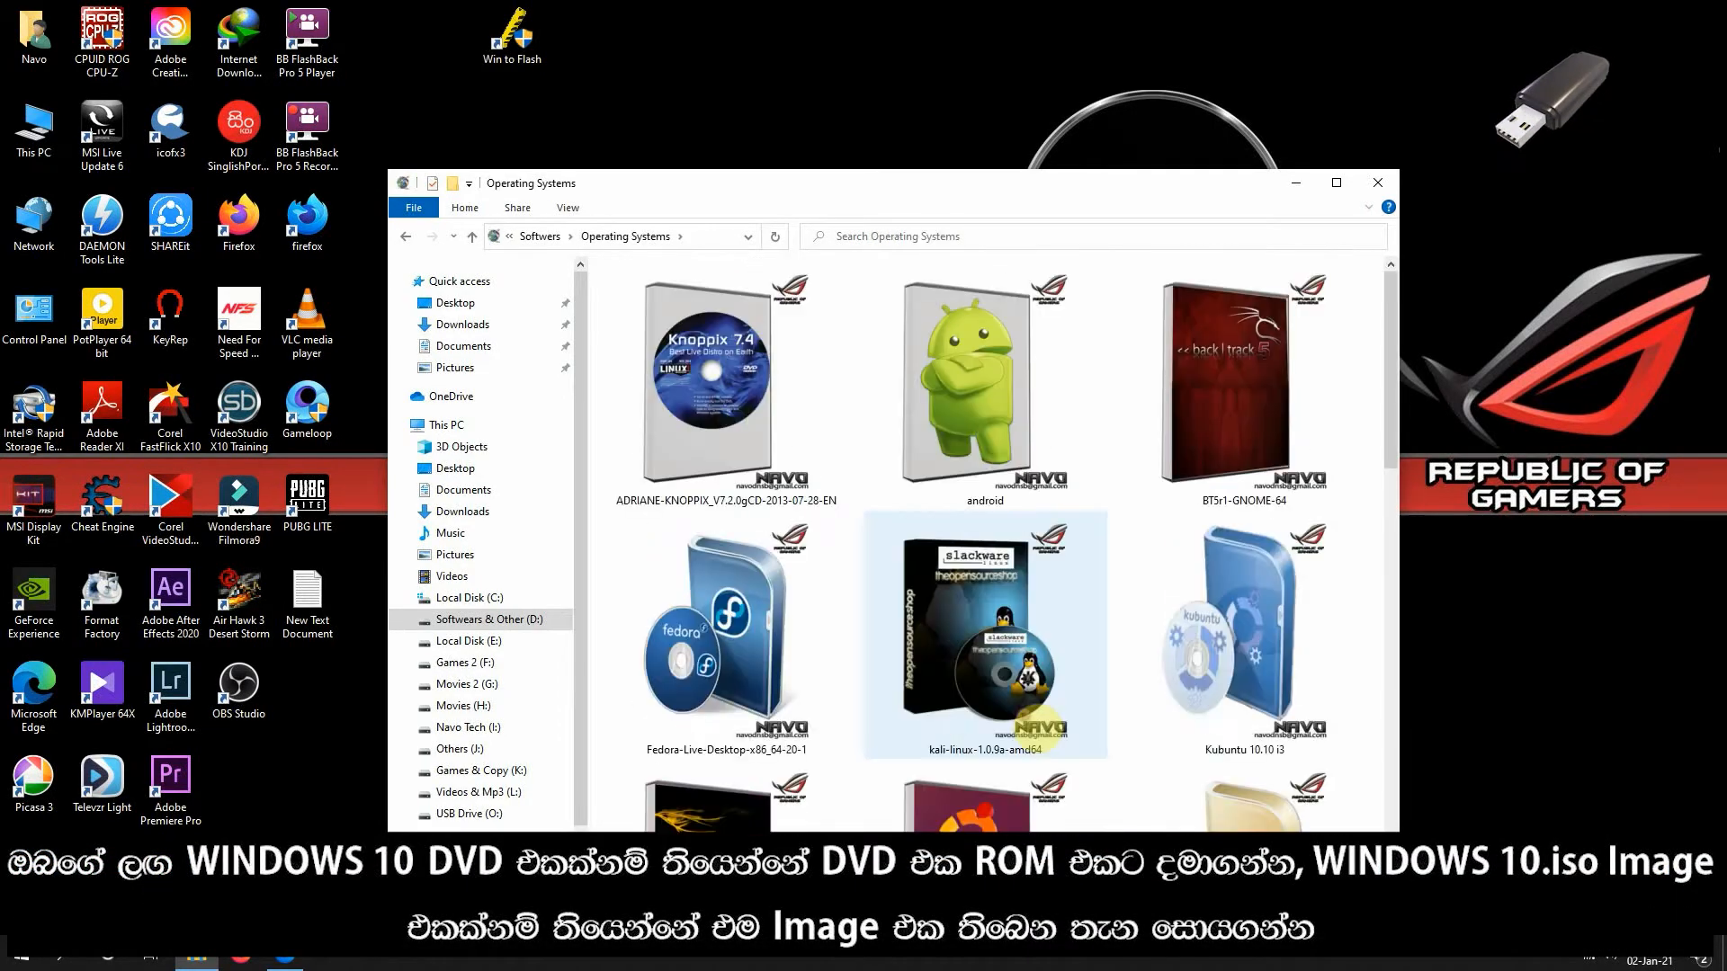
scroll(985, 719, down, 6)
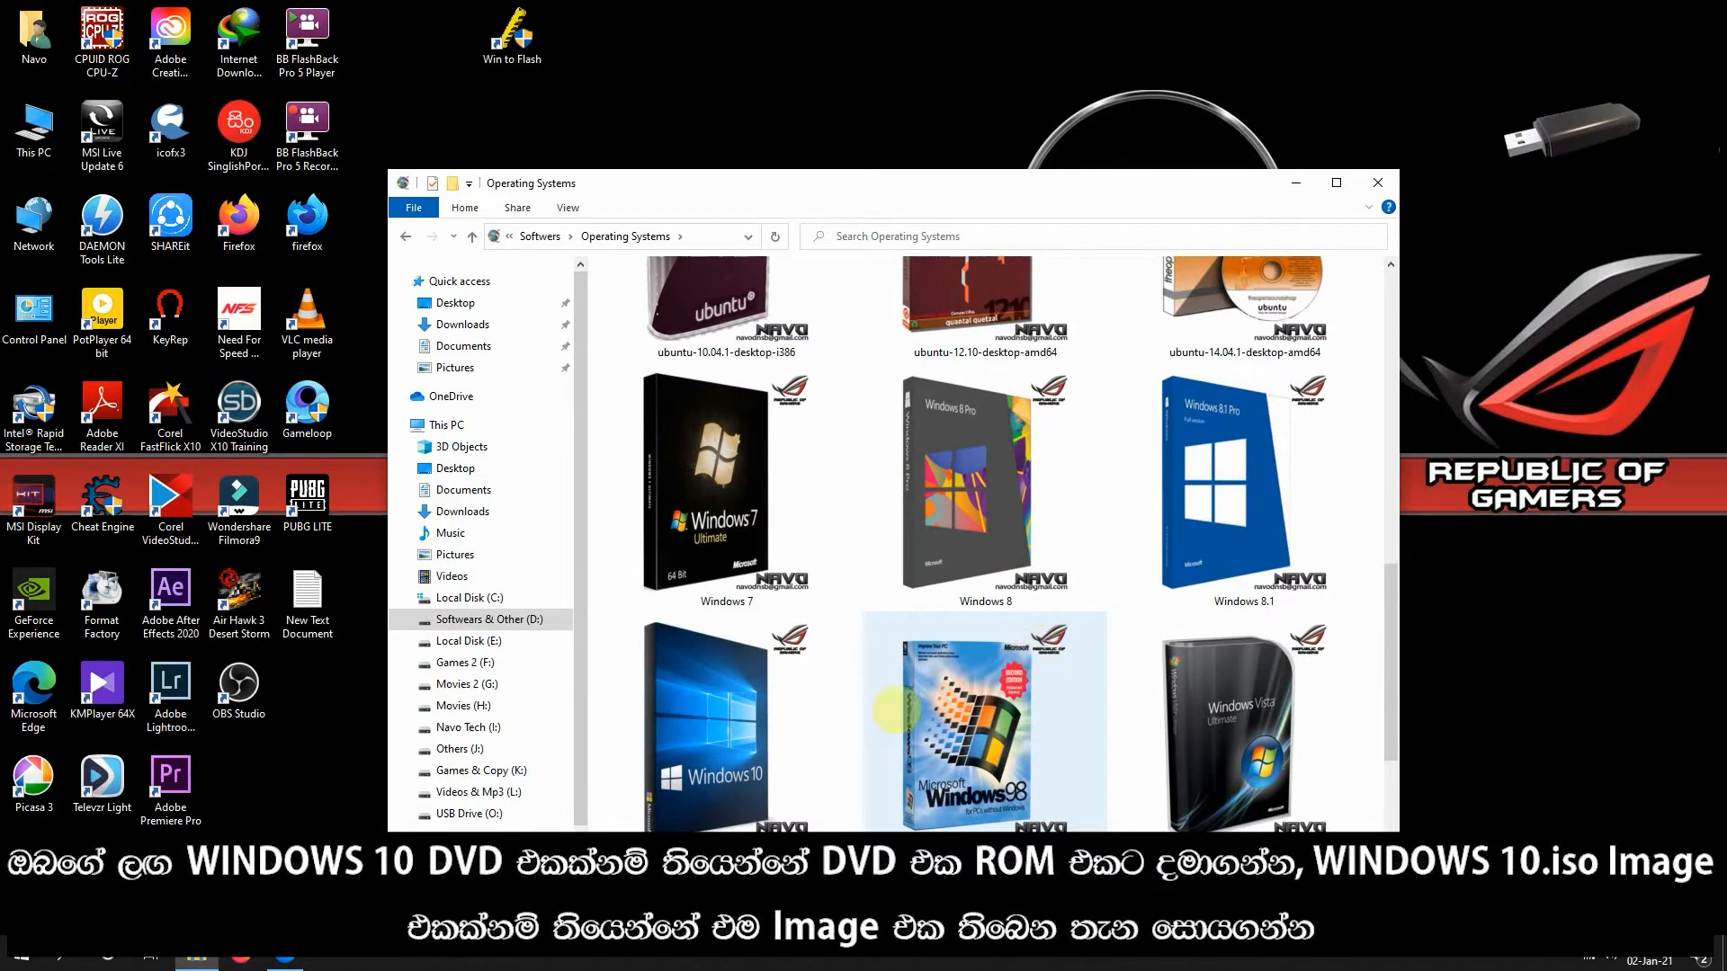
double_click(841, 675)
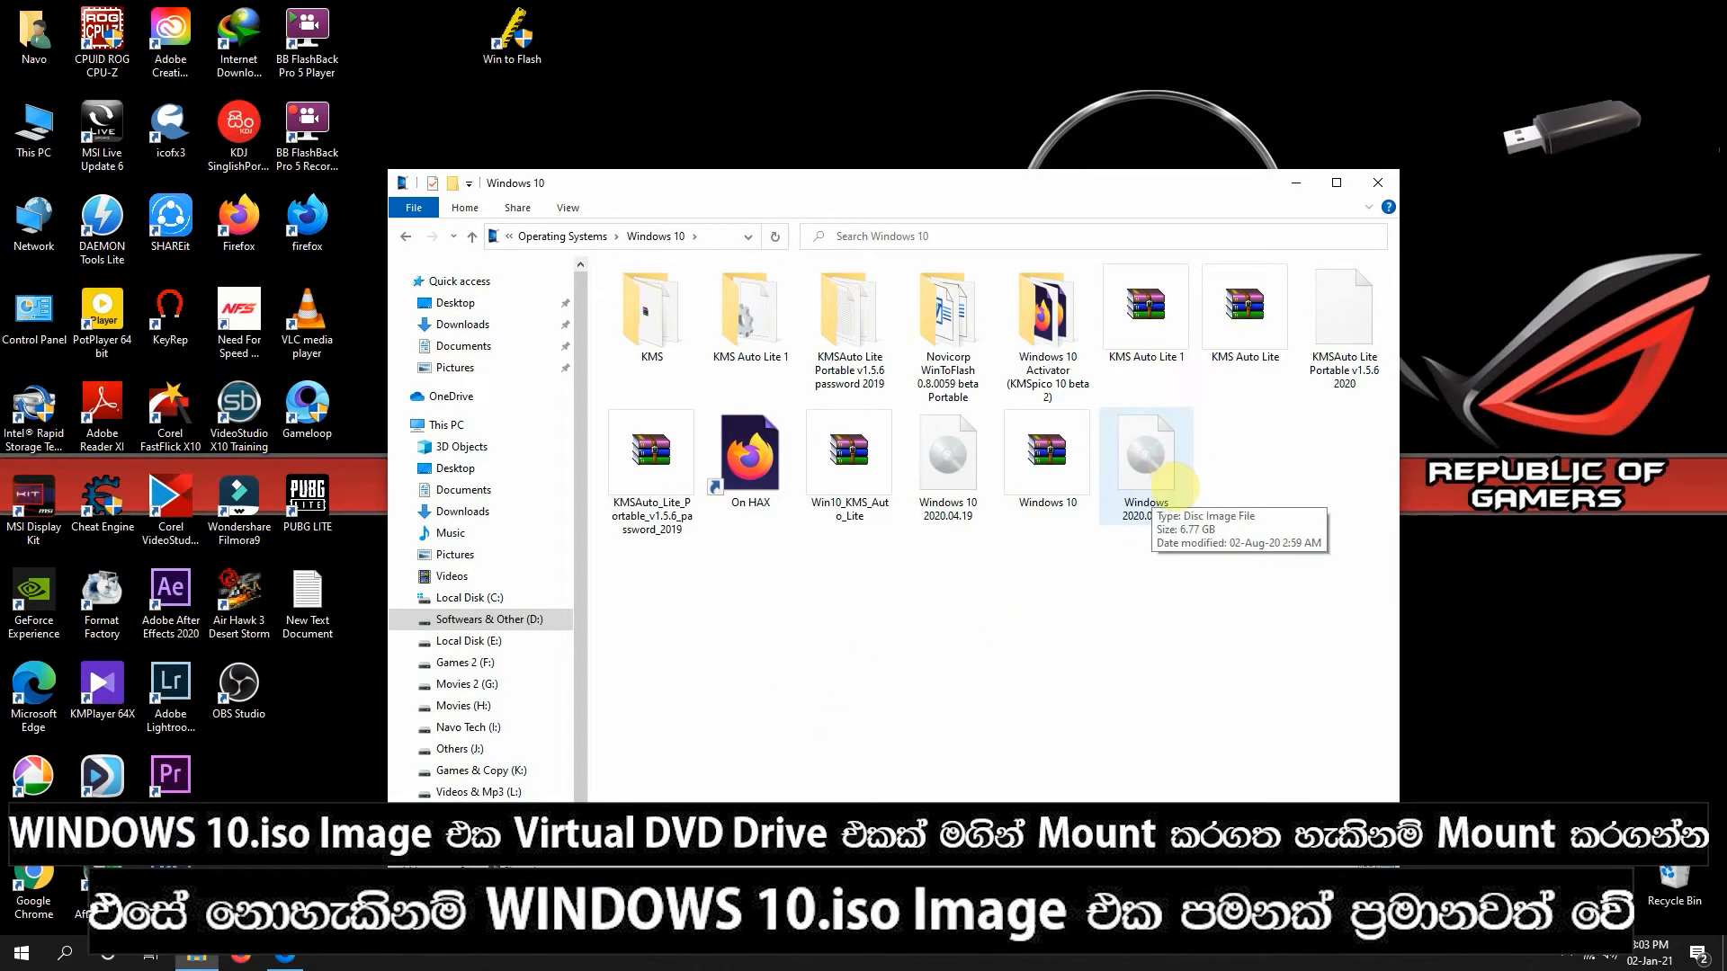
Mount the Windows 2020.08.02 disc image, check its DVD drive in This PC, and close File Explorer
click(1185, 484)
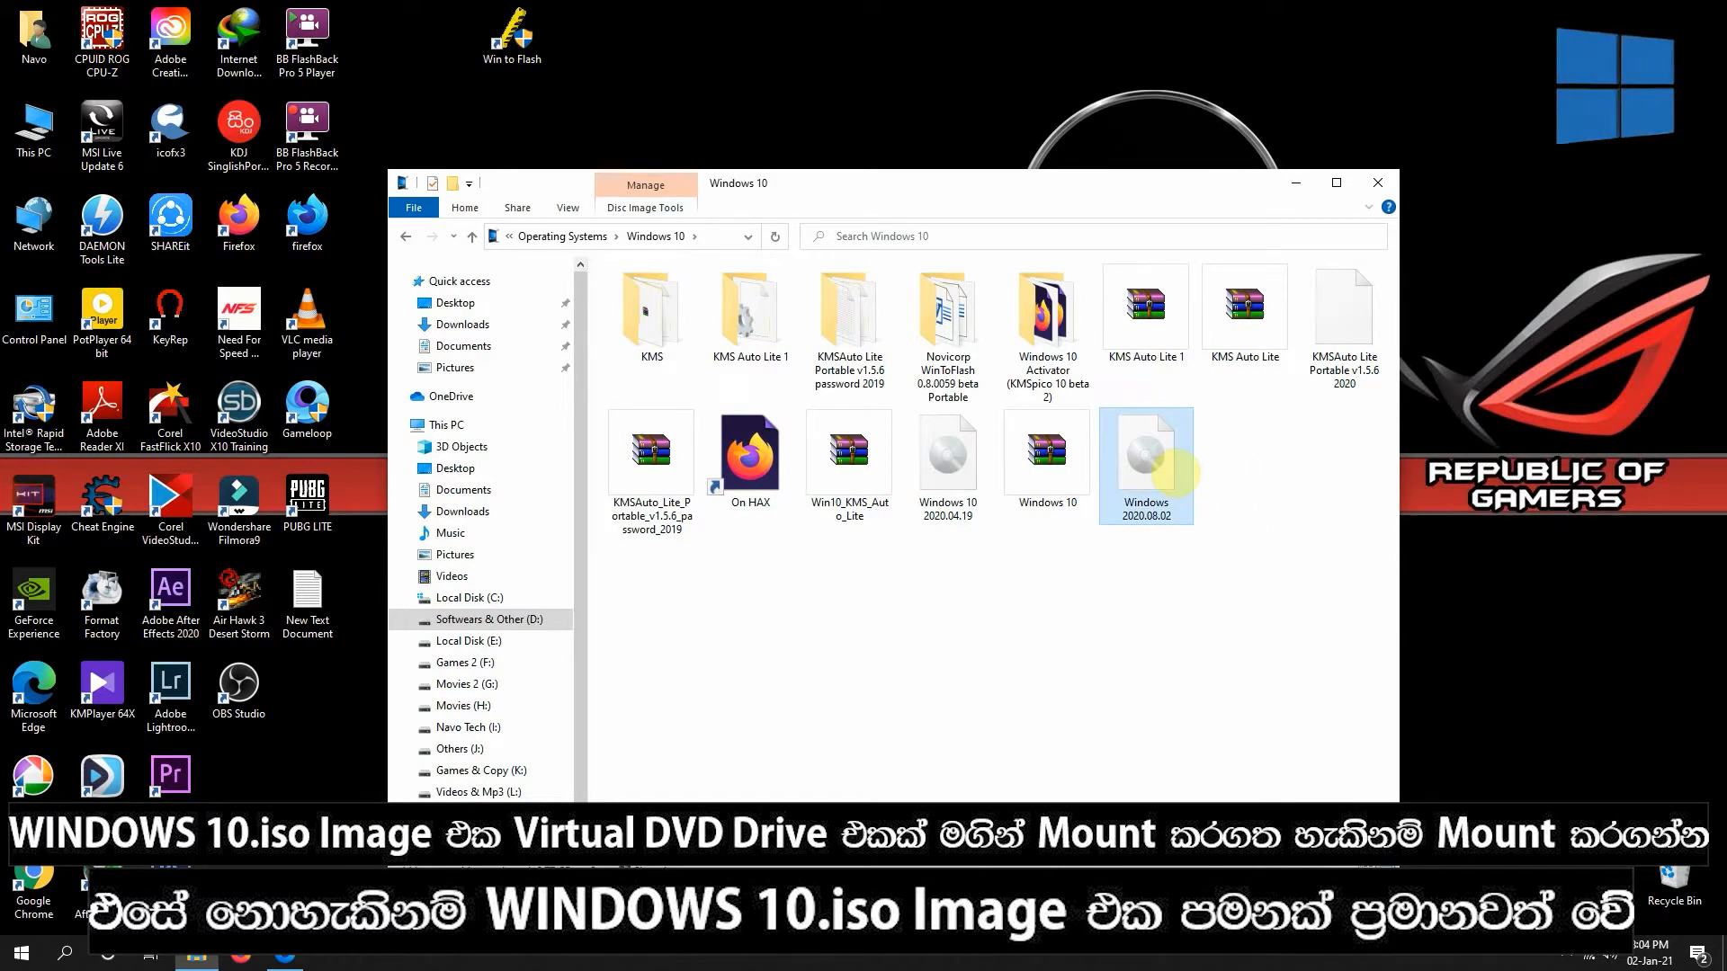
double_click(1175, 474)
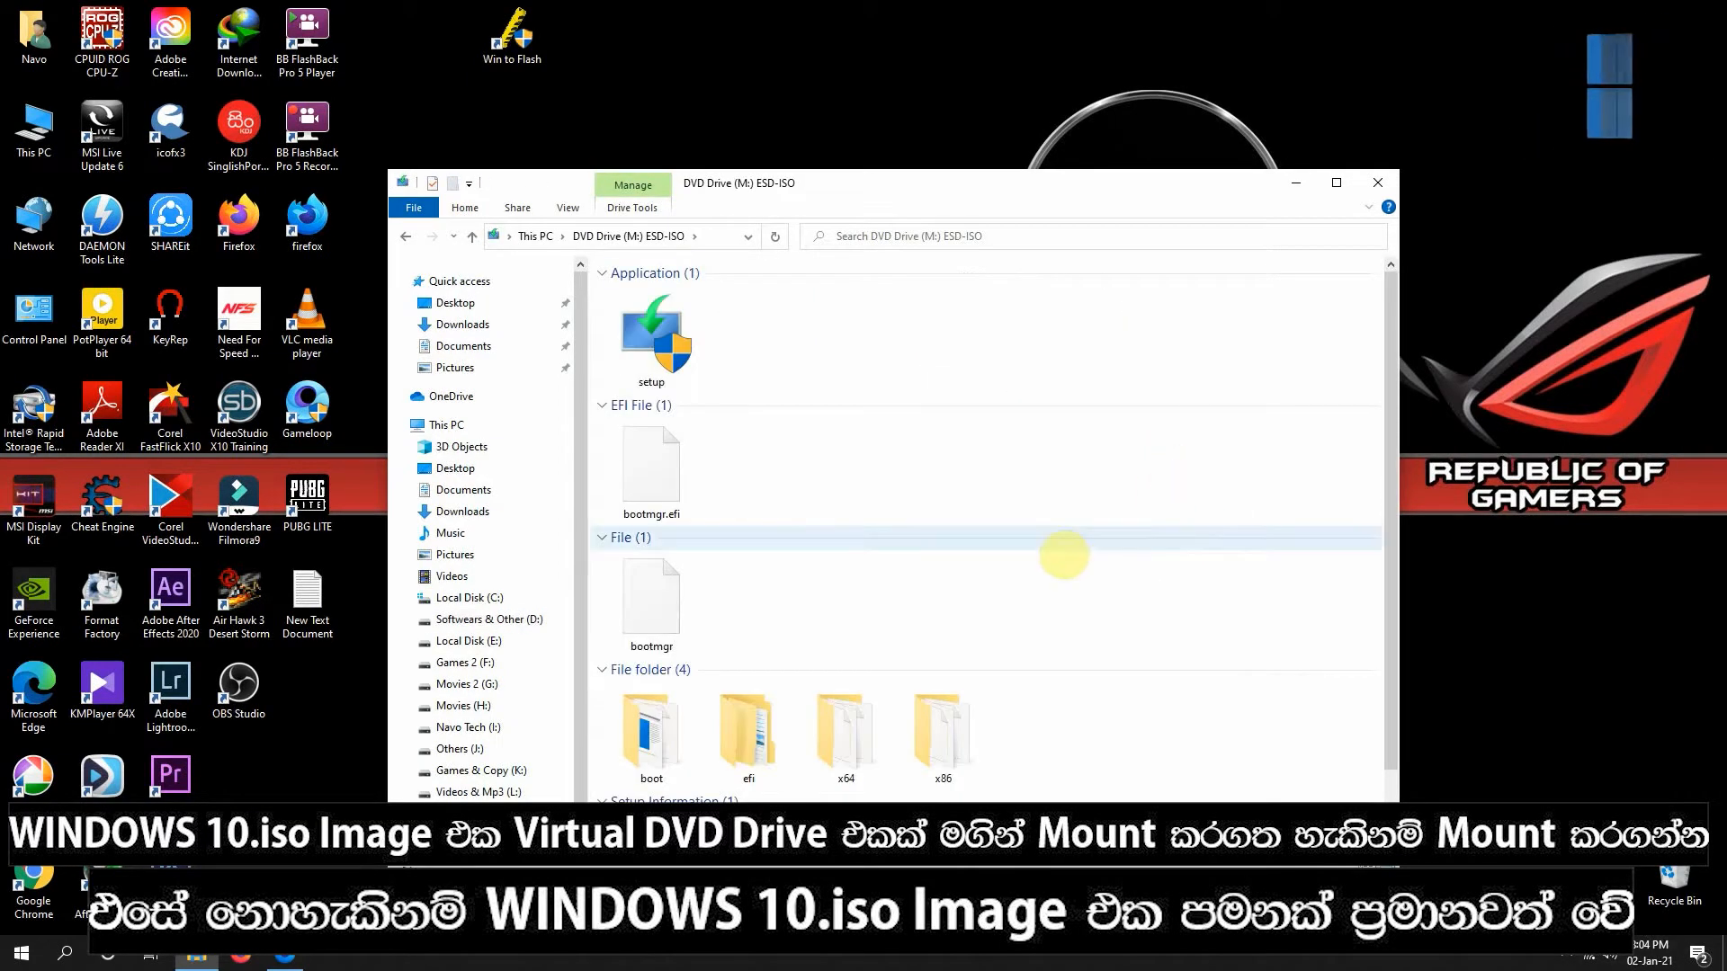
scroll(1062, 554, down, 1)
scroll(1079, 612, up, 1)
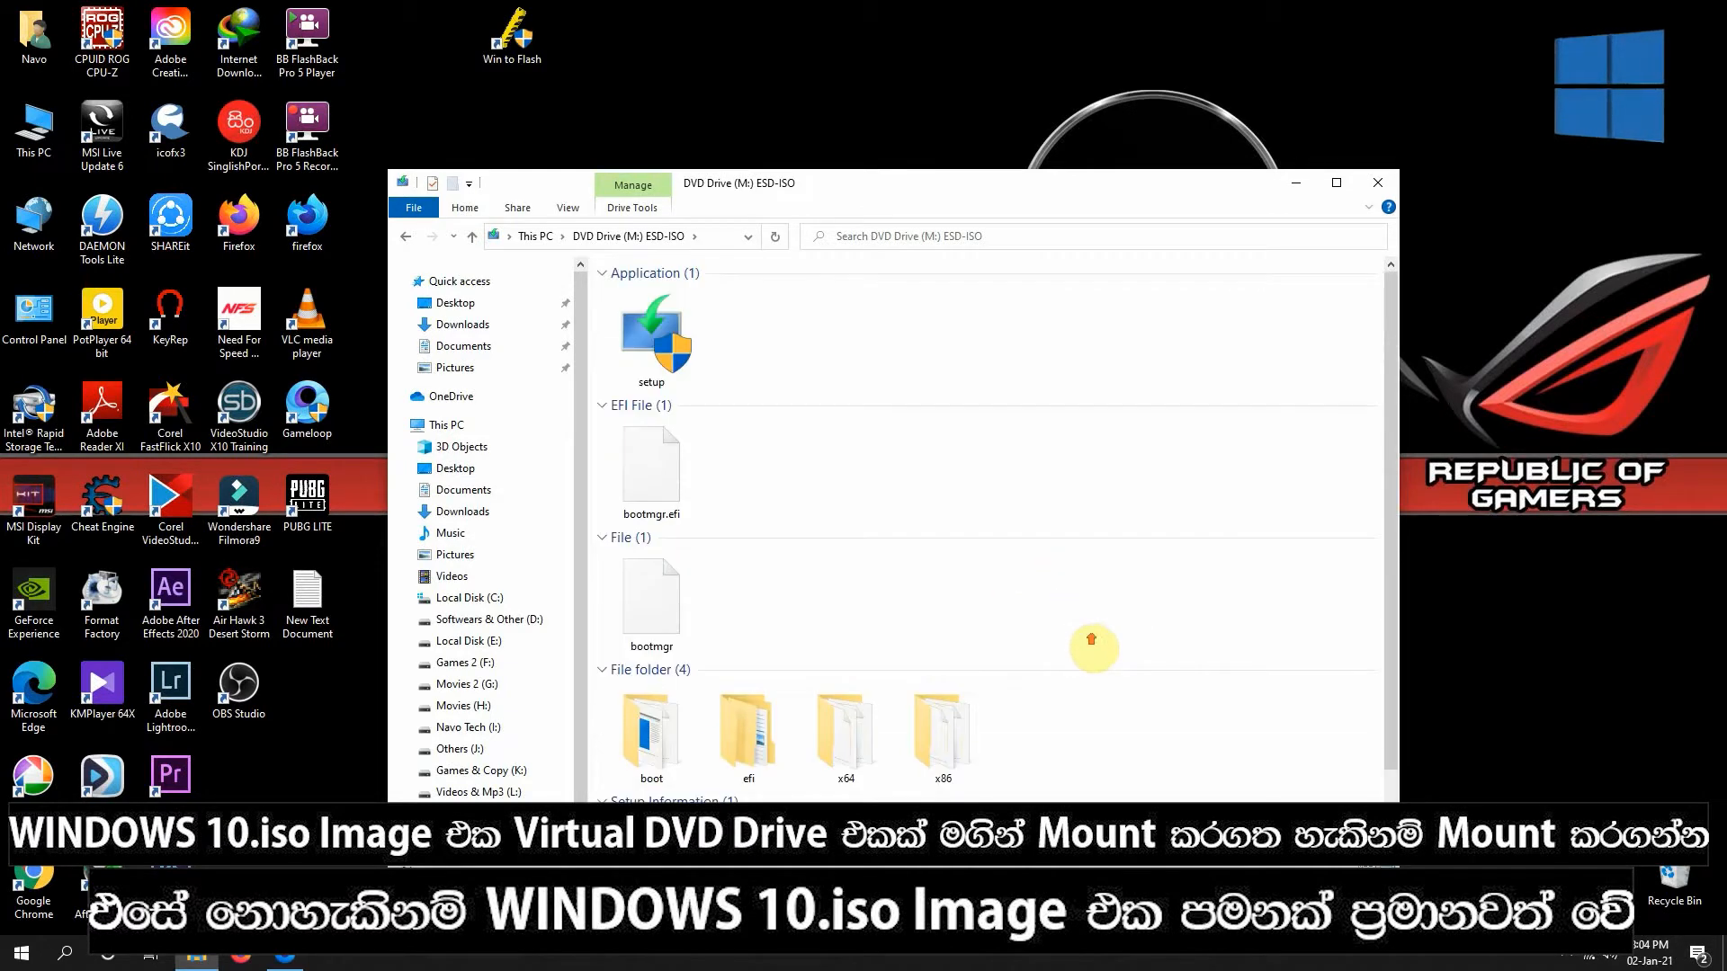
click(444, 419)
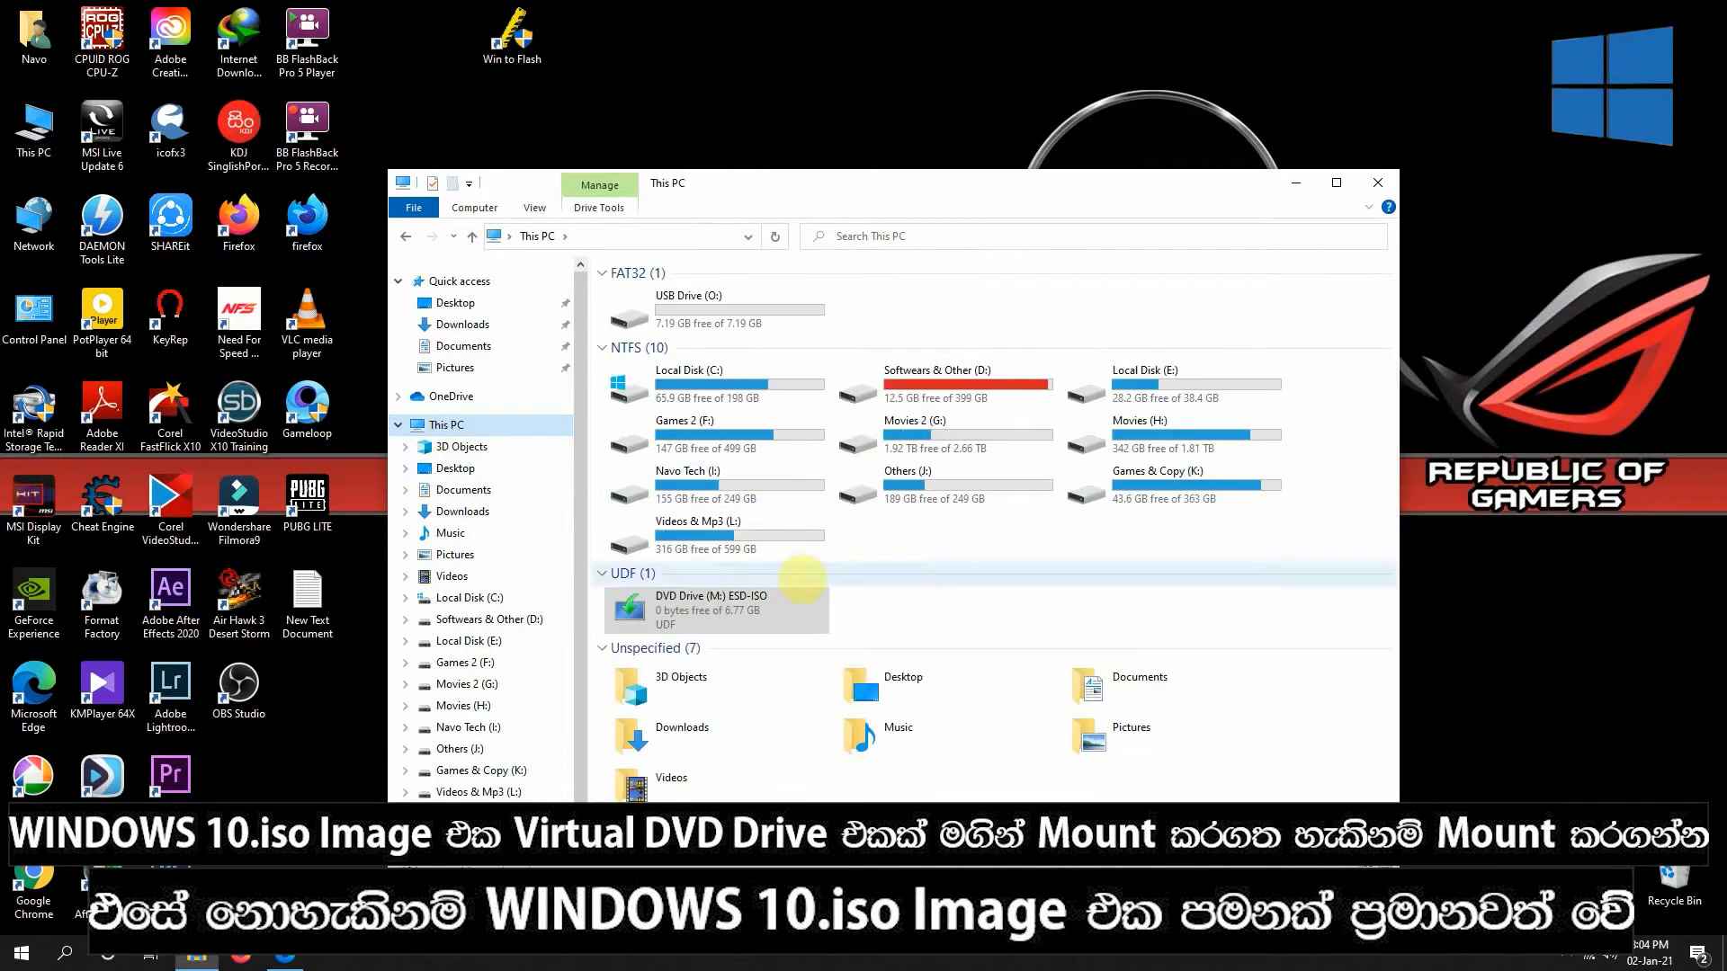
drag(879, 600, 654, 606)
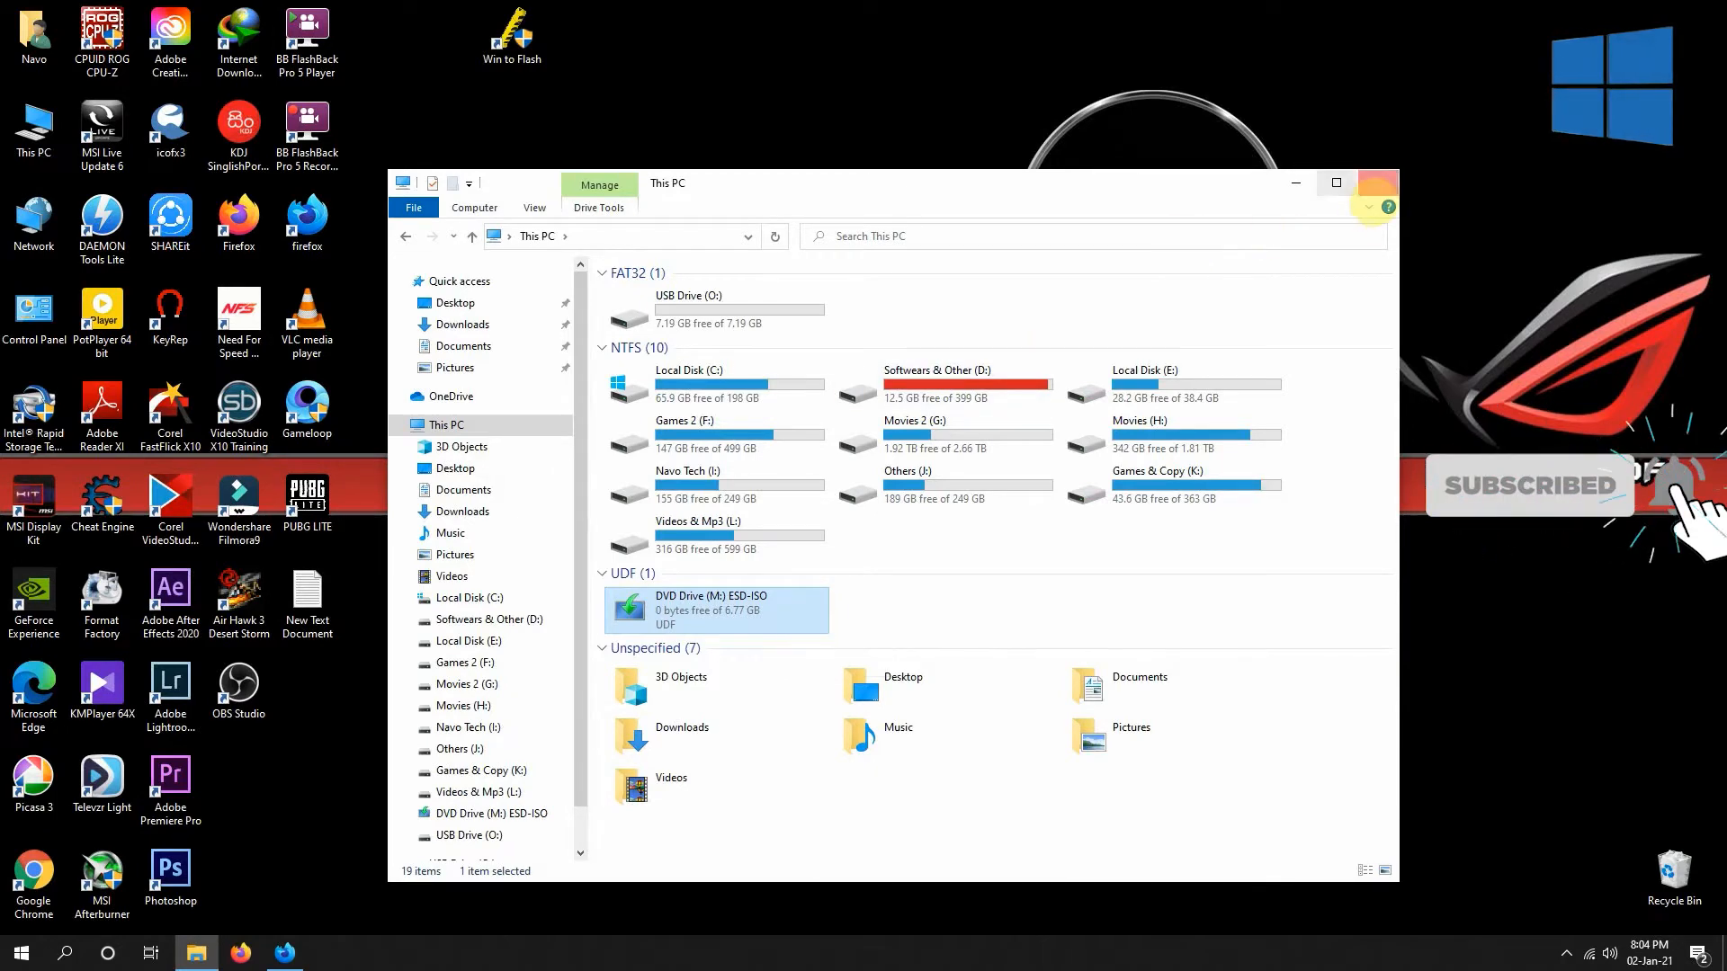
click(1377, 183)
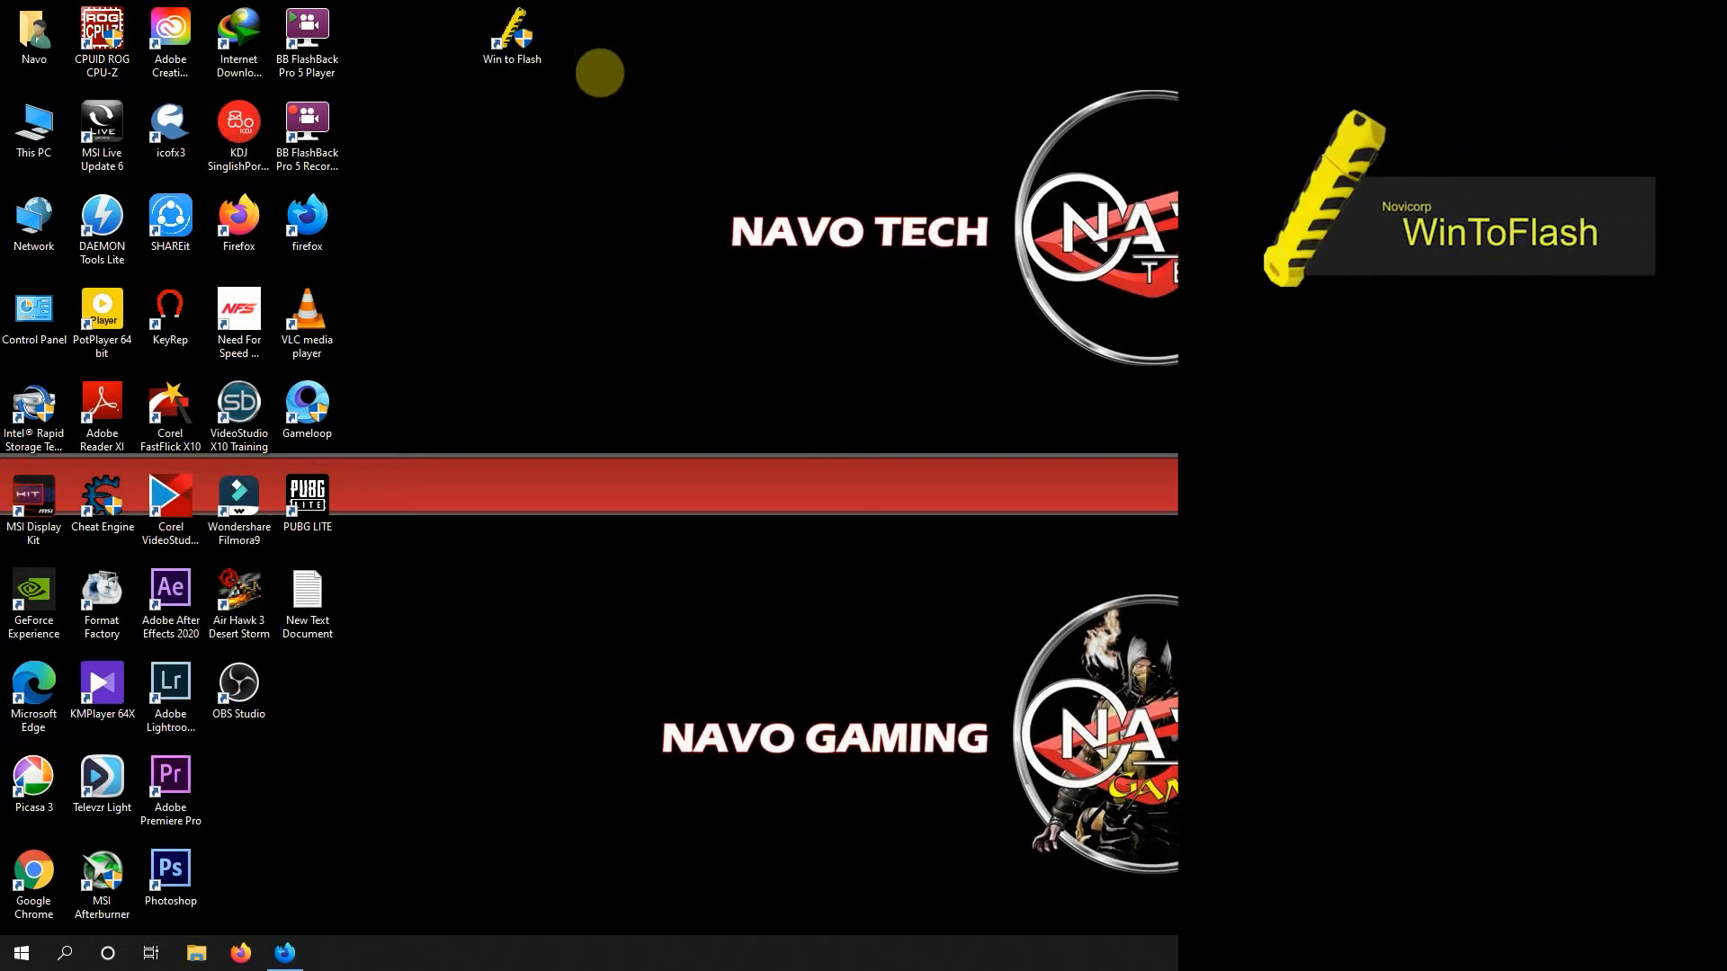
Launch Win to Flash from the desktop and dismiss the compatibility warning
click(493, 61)
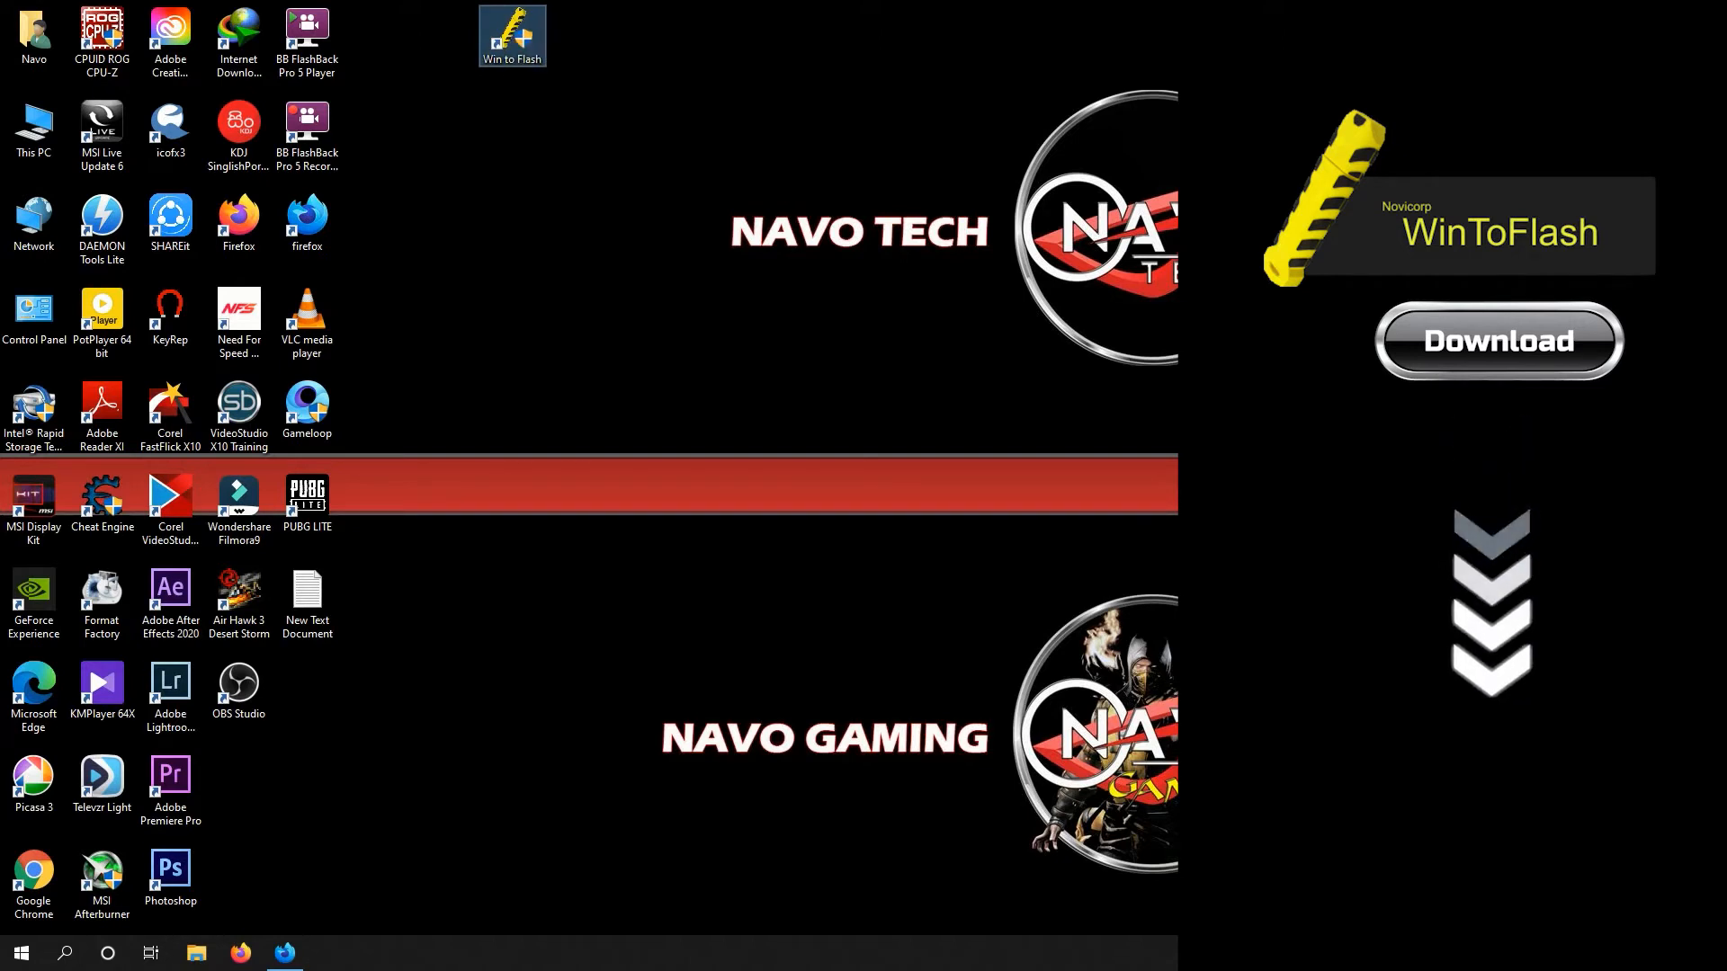
click(772, 609)
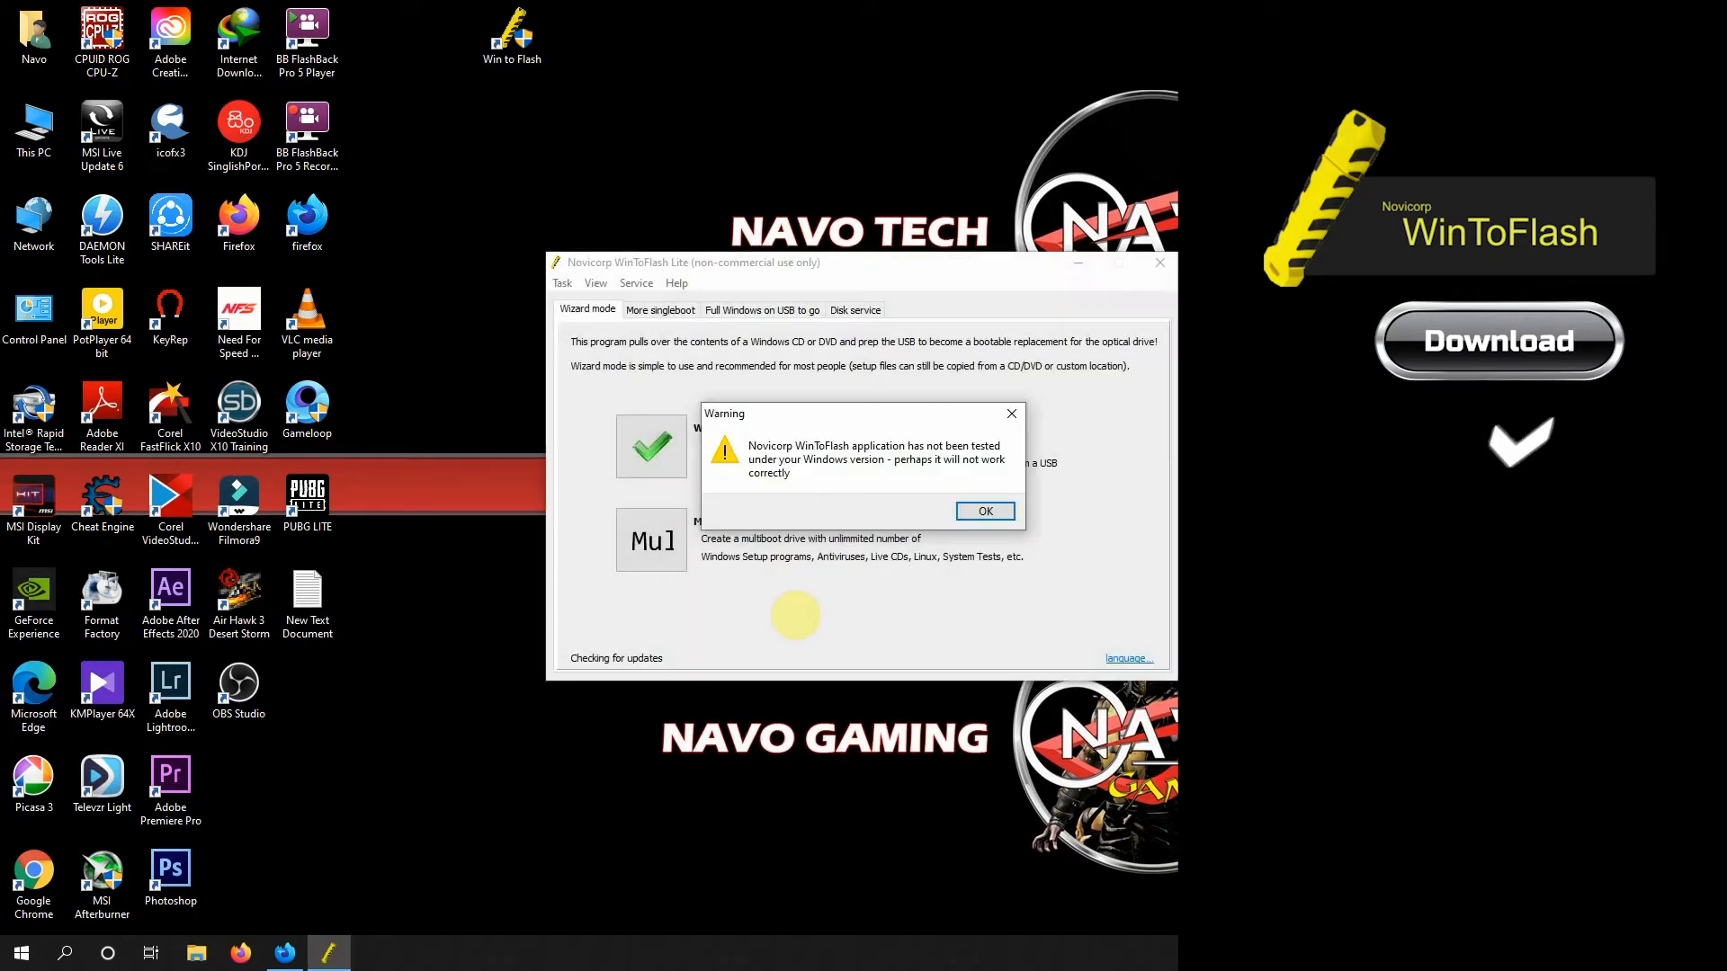
click(982, 511)
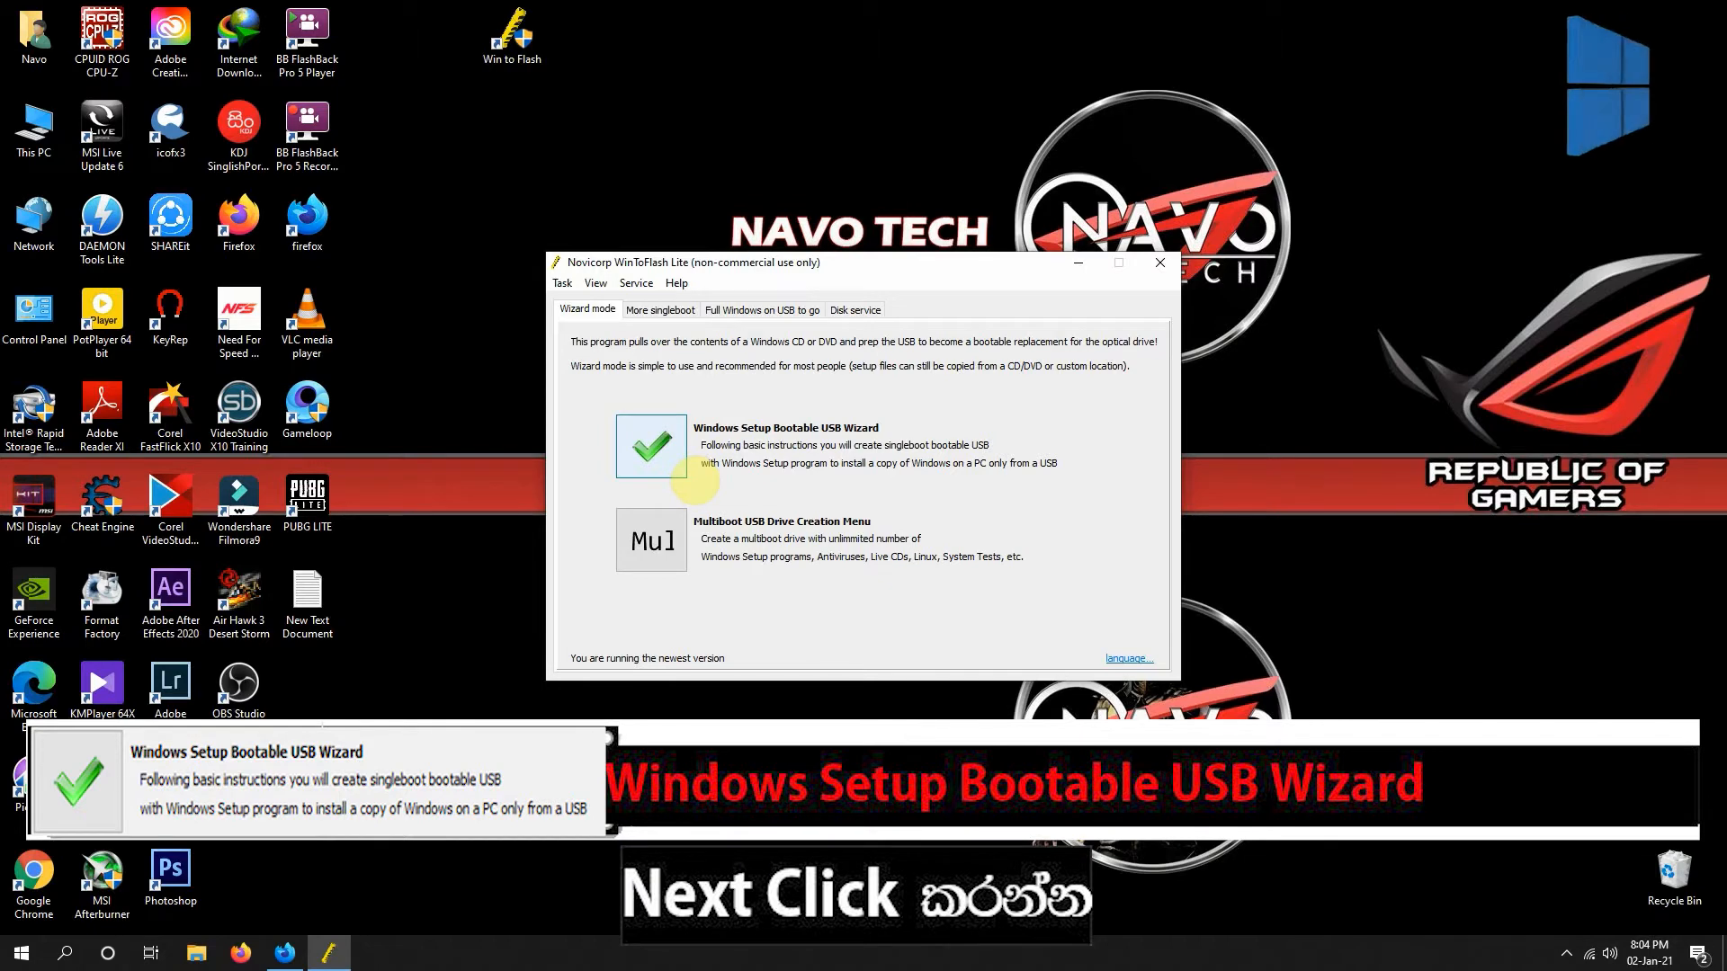
Start the Windows Setup Bootable USB Wizard and use the inserted CD or extracted folder as the file source
click(692, 481)
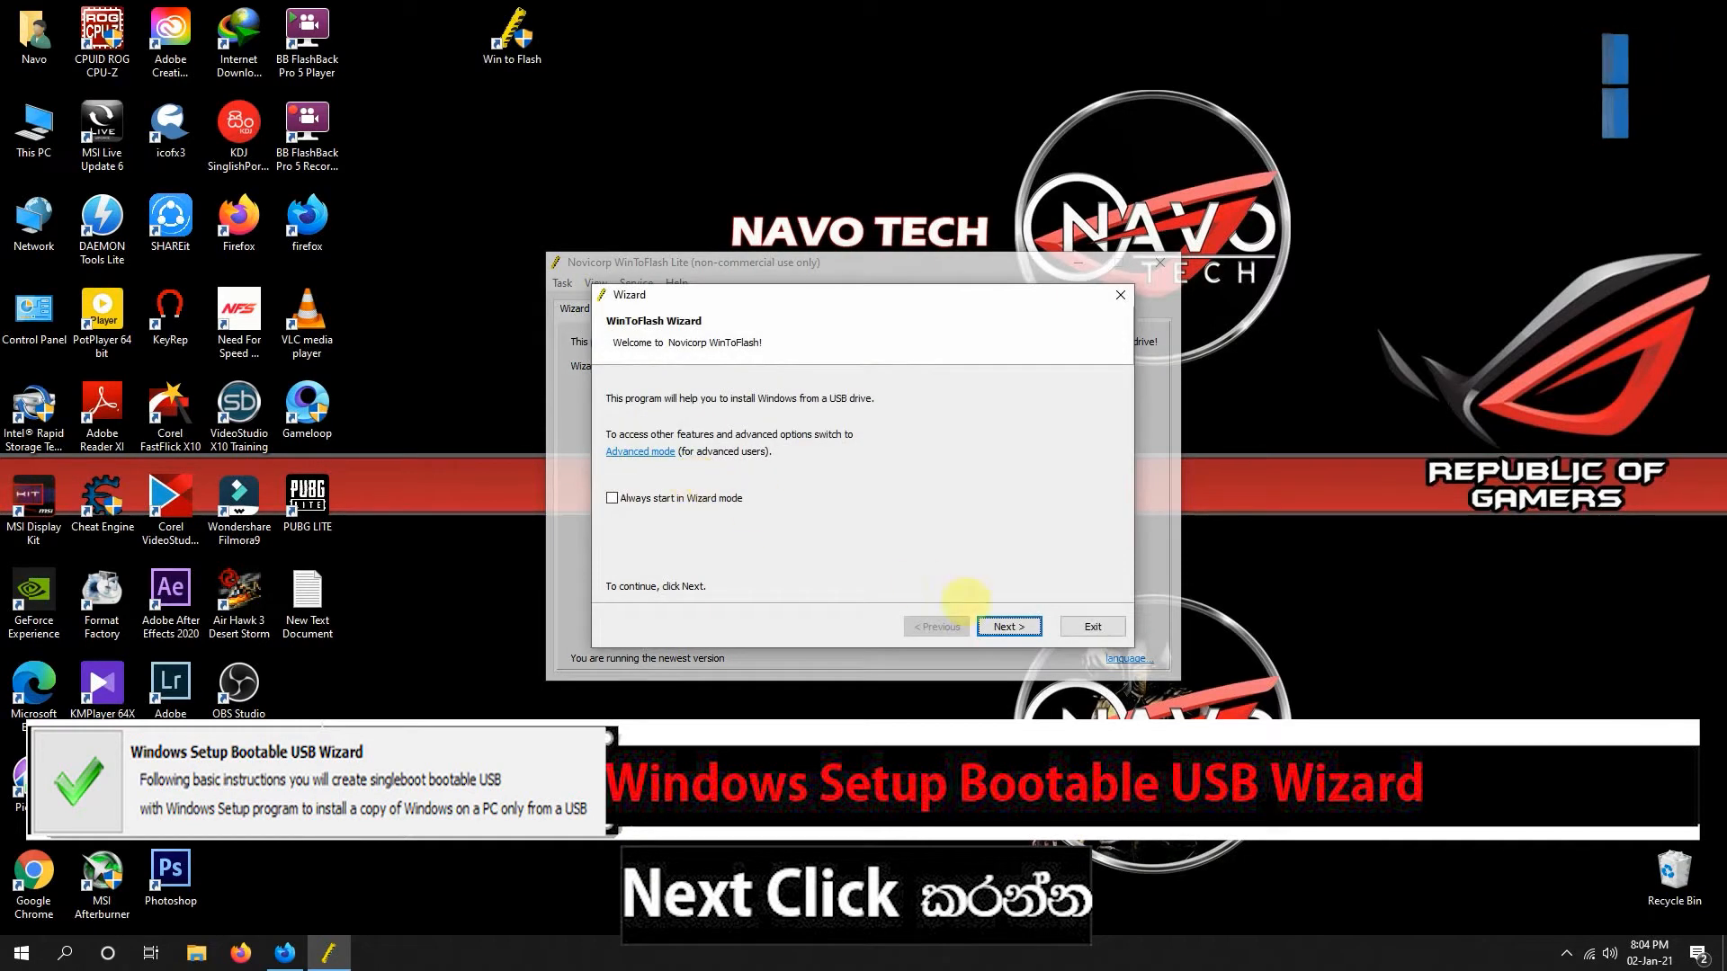
click(1009, 626)
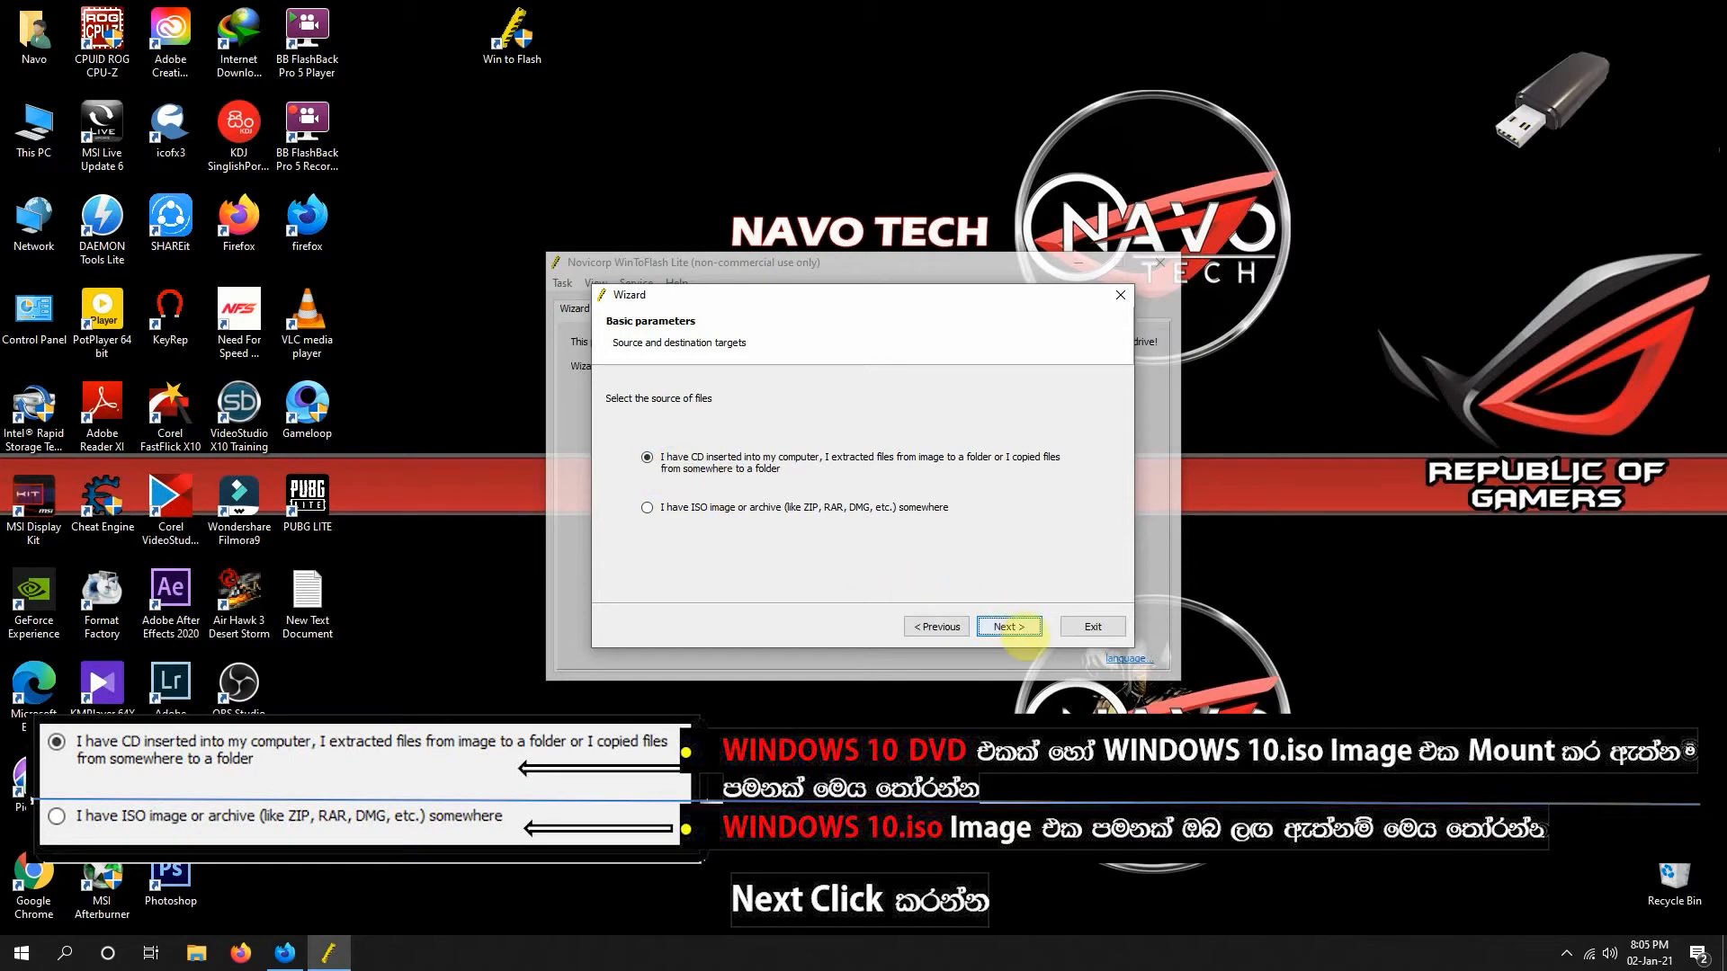
click(1009, 627)
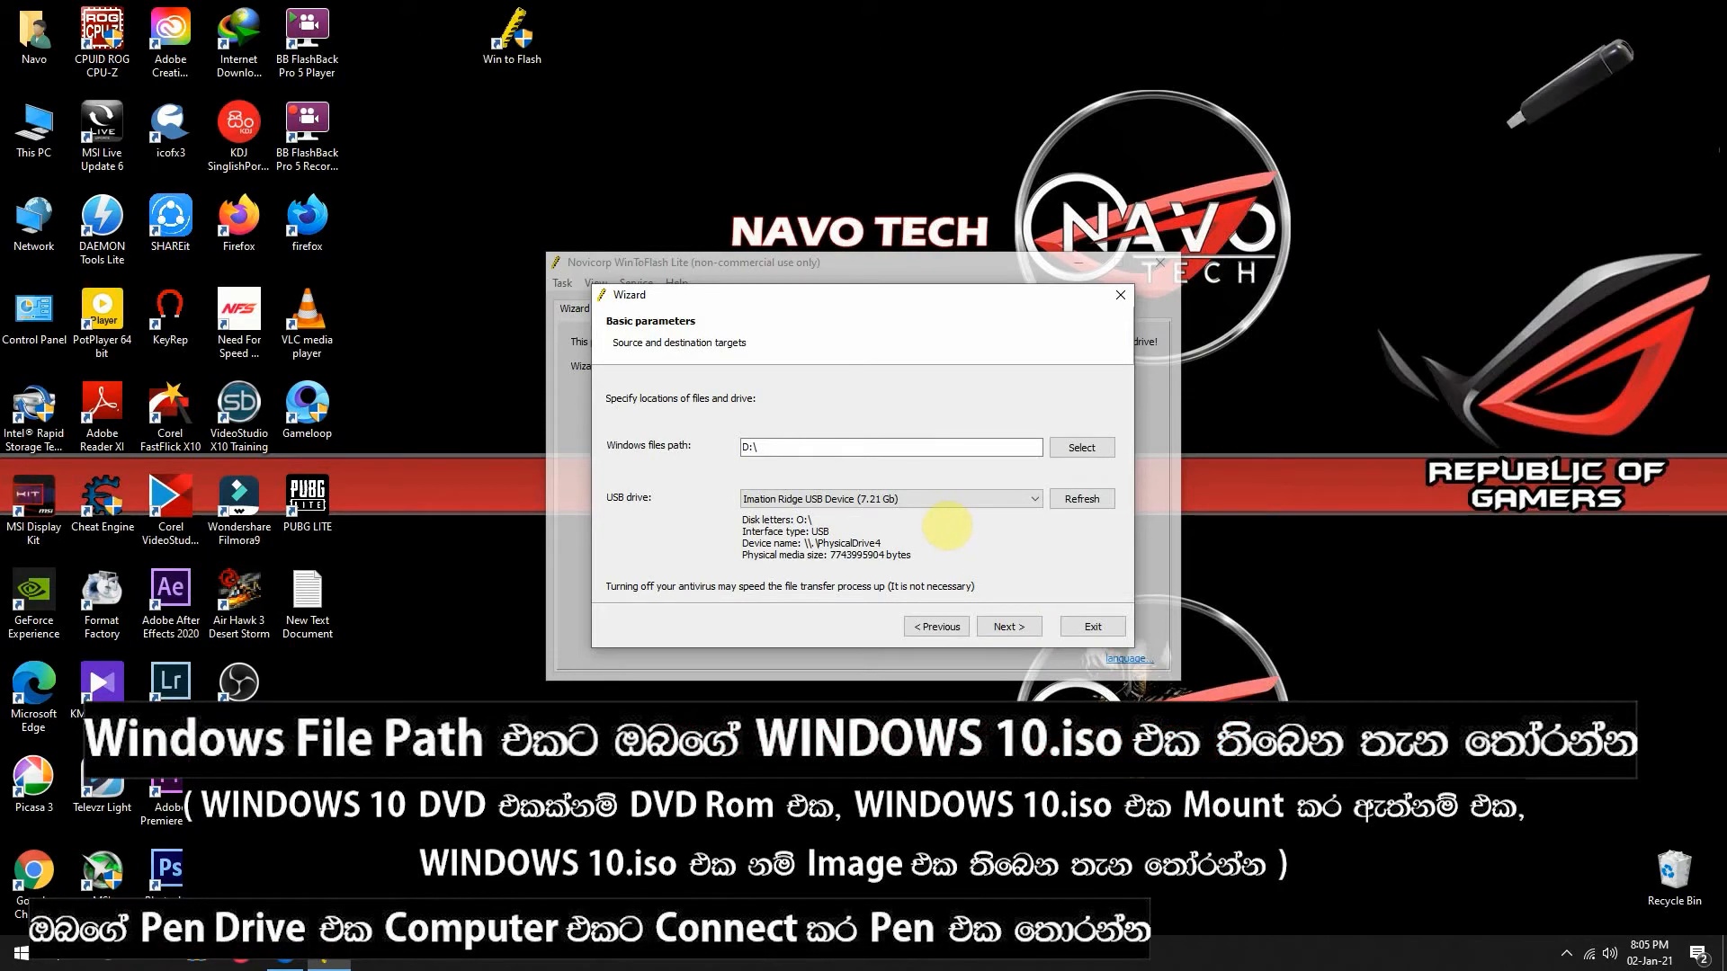
Look up the USB drive's letter in This PC and compare it with the wizard's selected USB drive
click(45, 140)
double_click(45, 139)
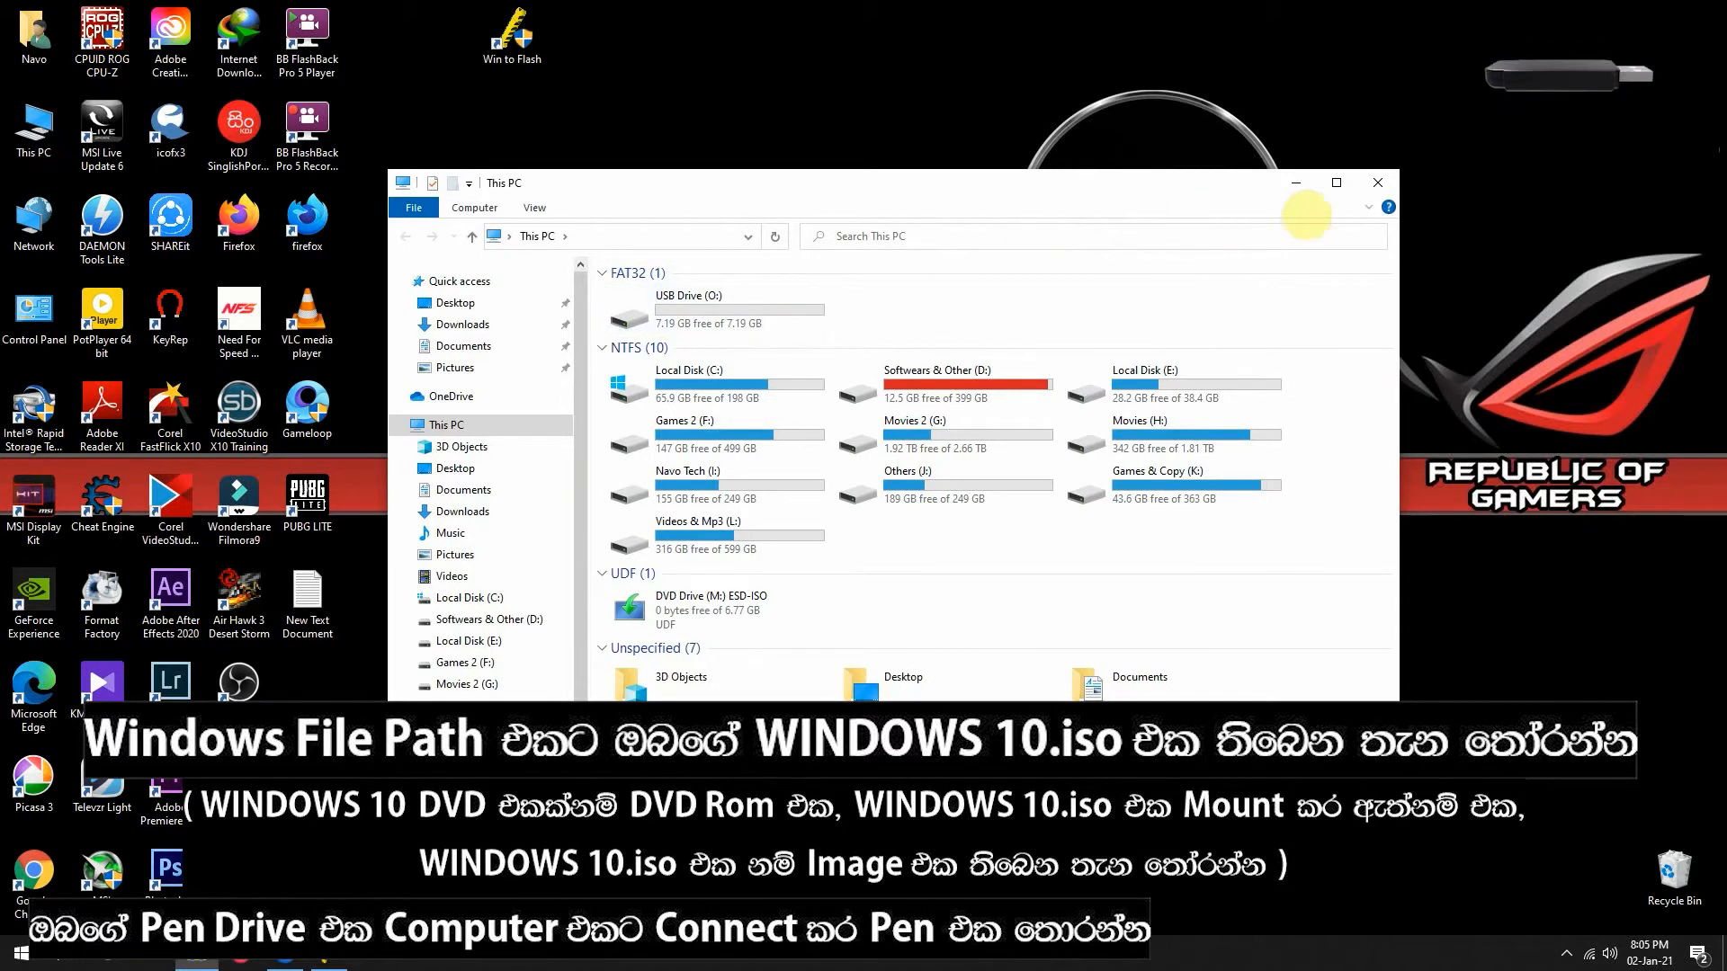
click(1296, 182)
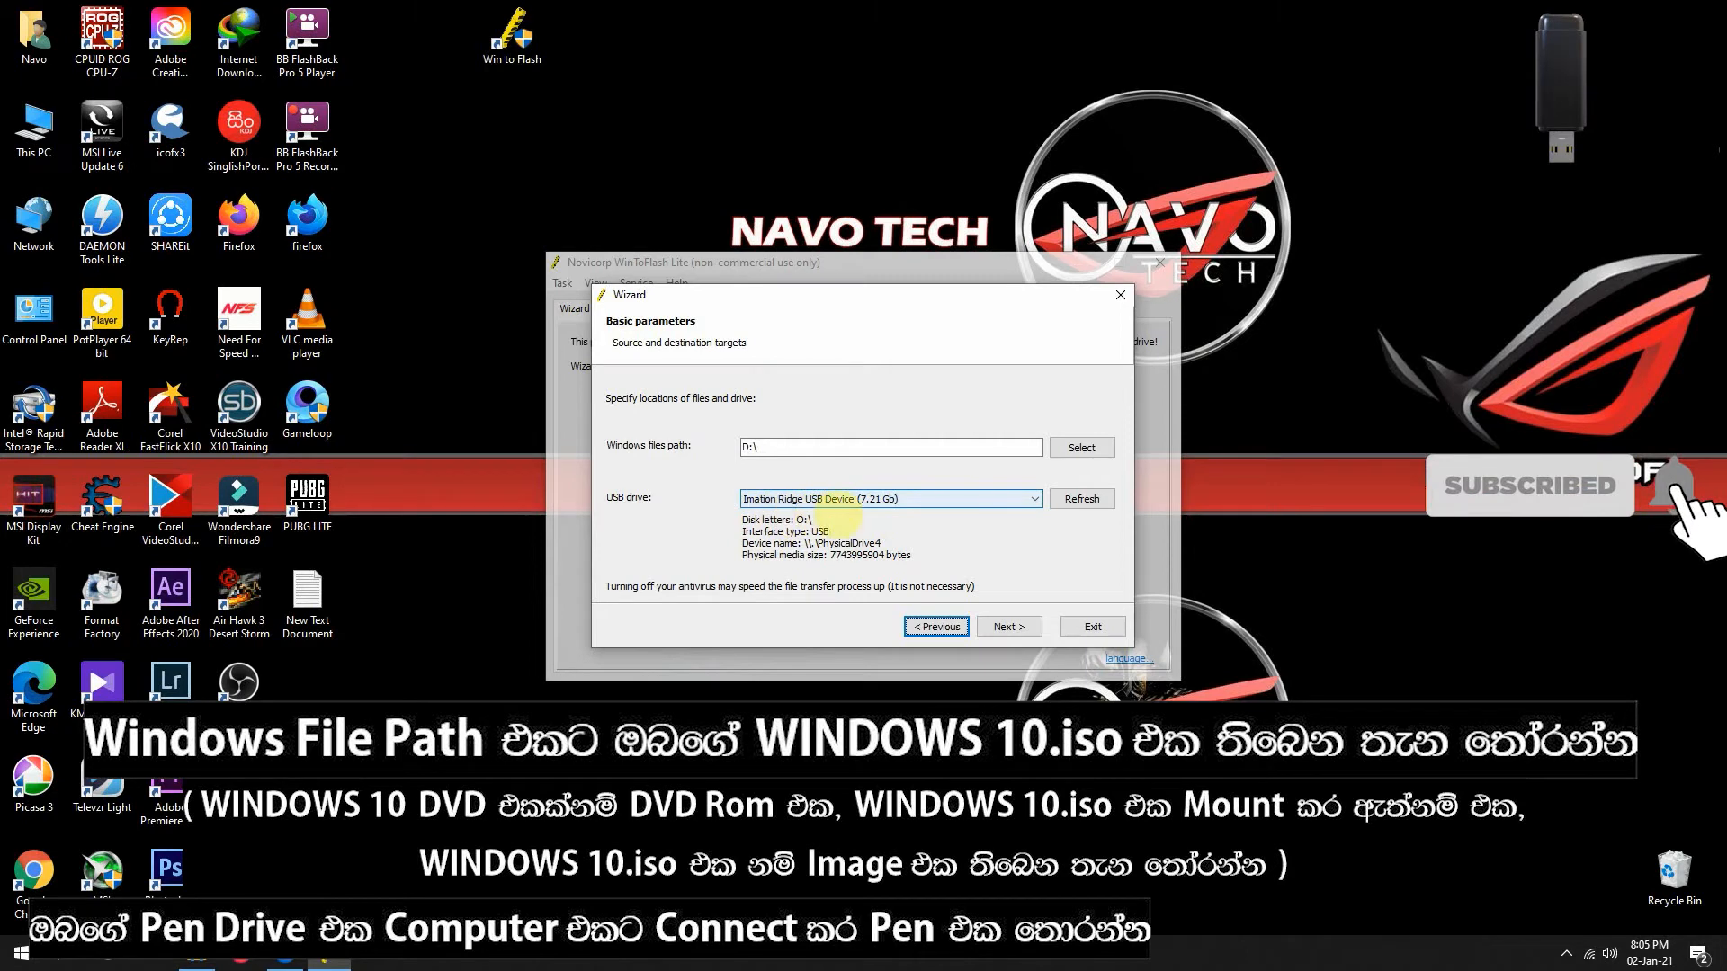
drag(809, 519, 797, 521)
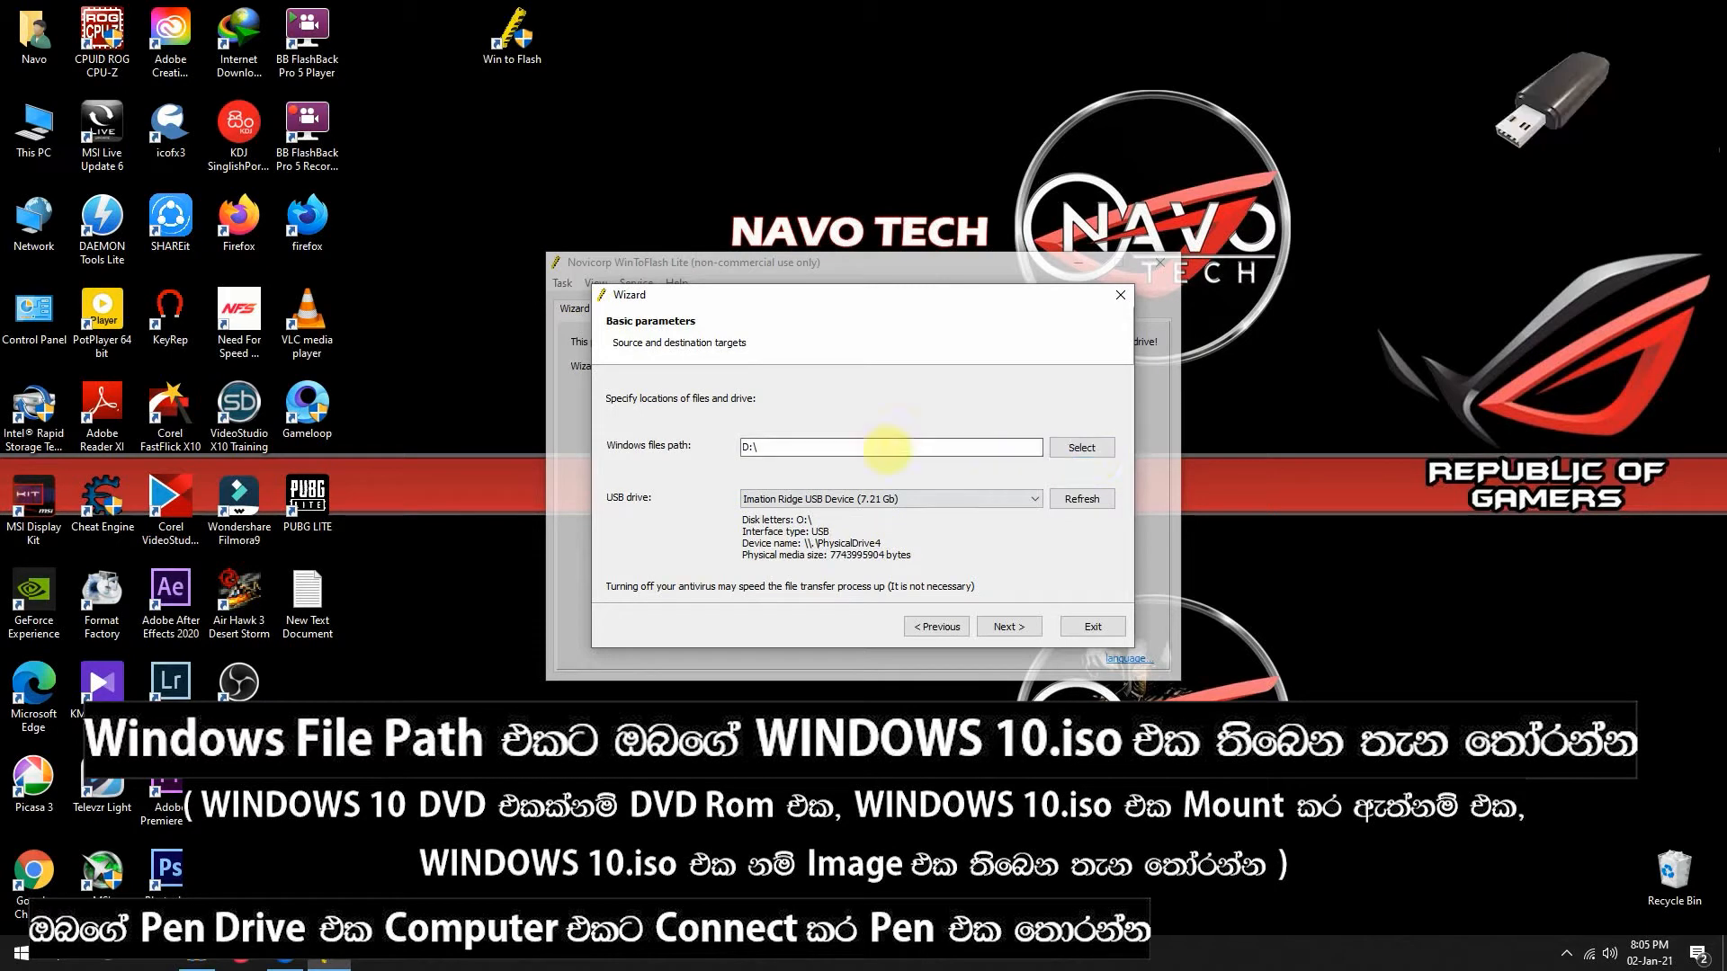
Set the Windows files path to DVD Drive (M:) ESD-ISO and check the drive letters against This PC
click(842, 447)
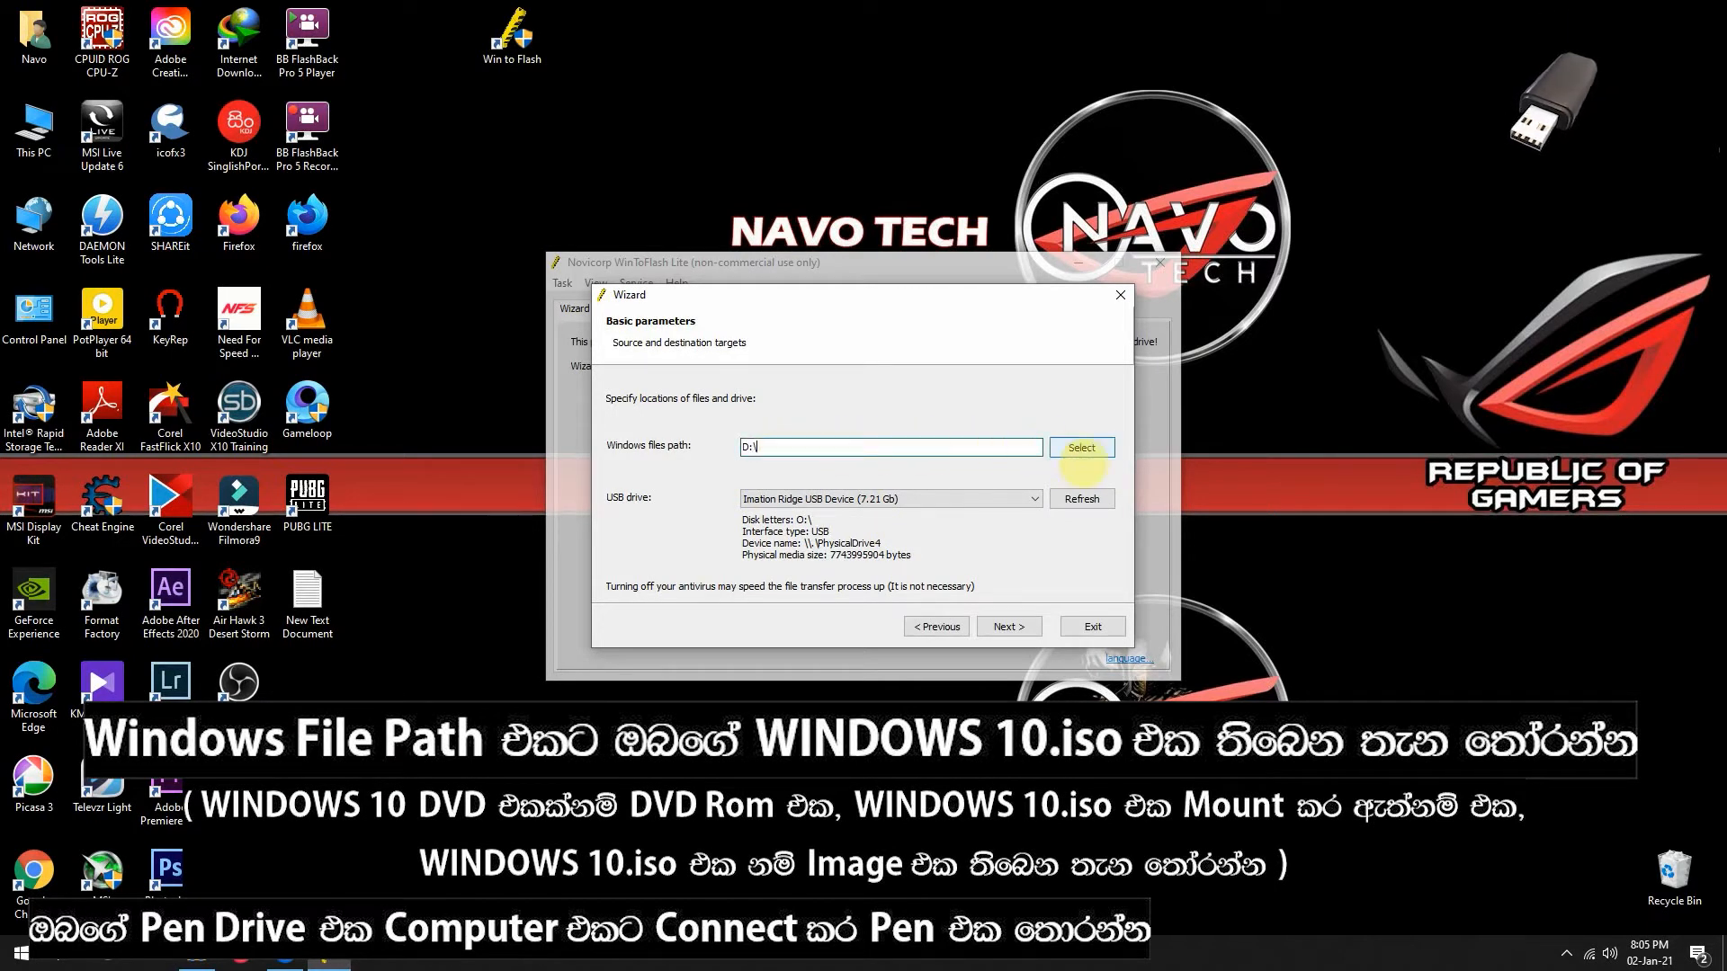
click(1081, 456)
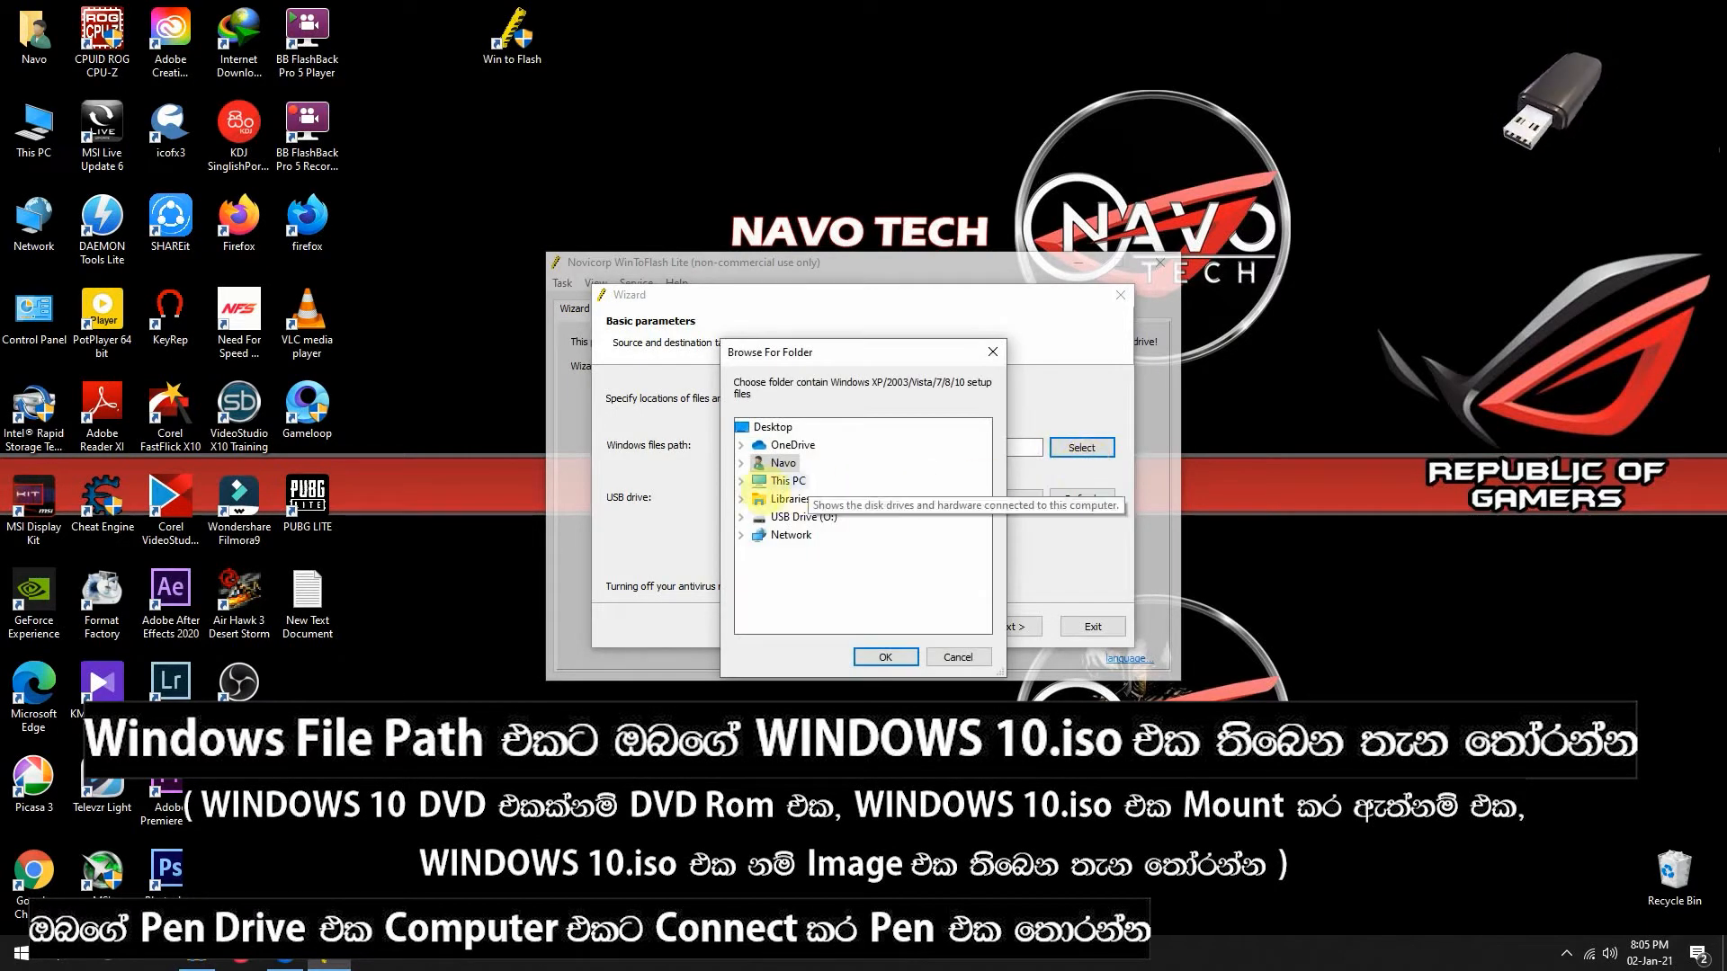
click(742, 482)
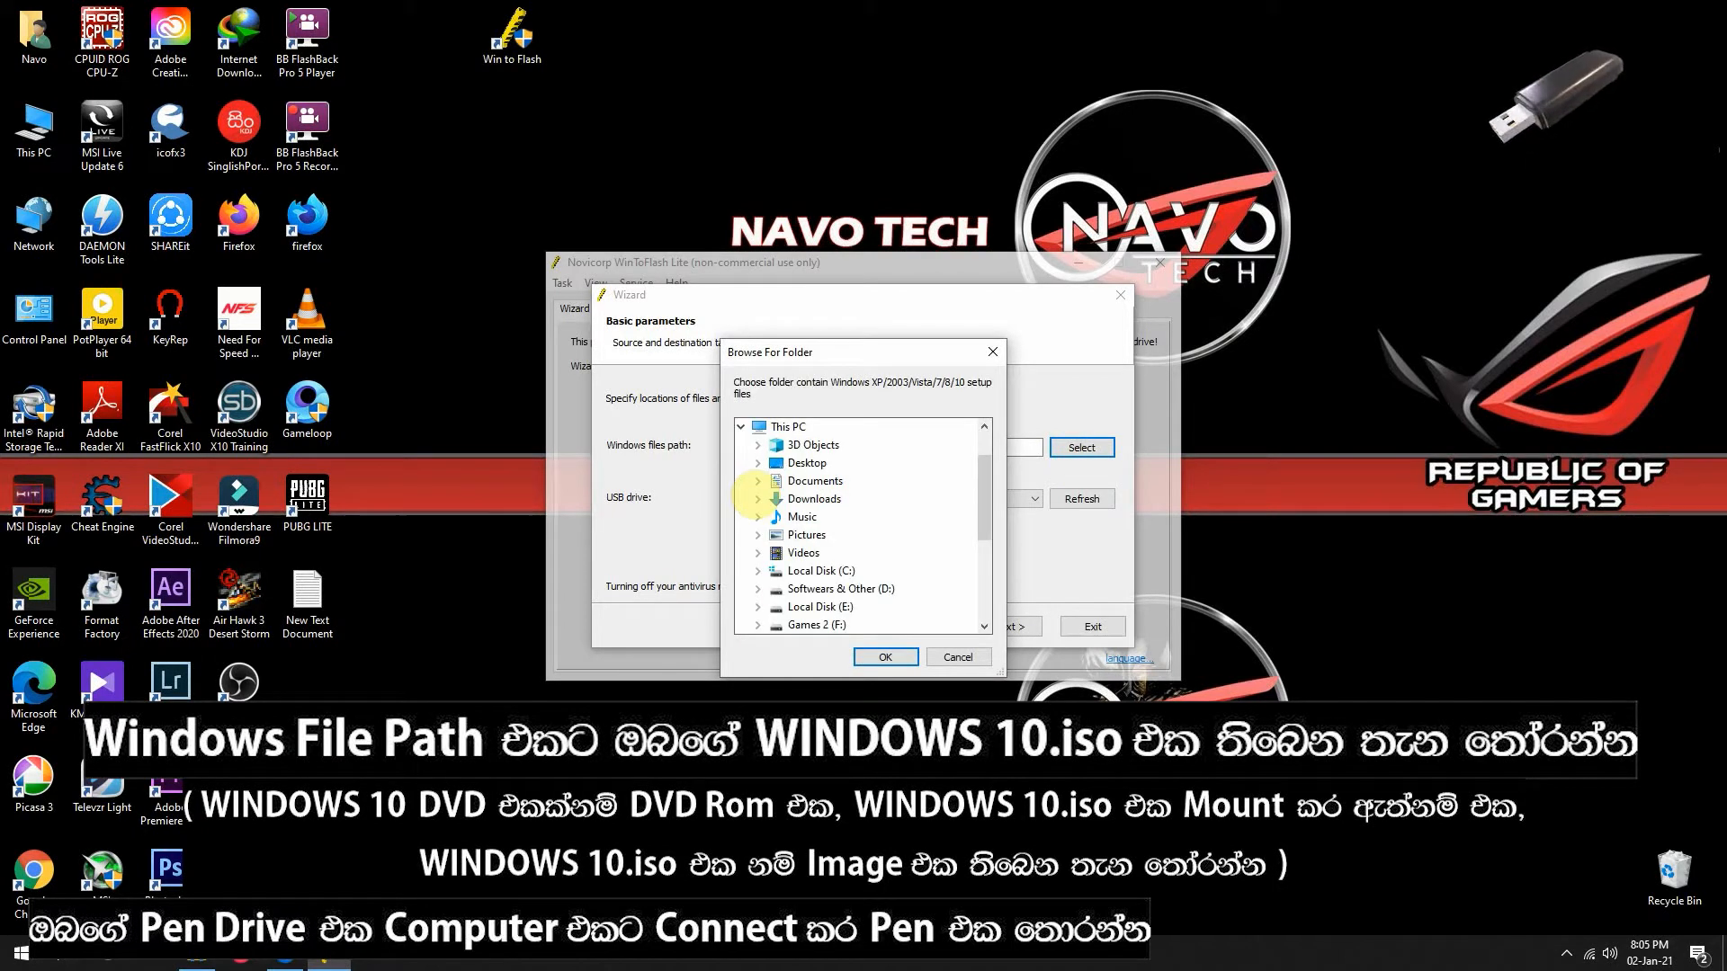
scroll(860, 534, down, 3)
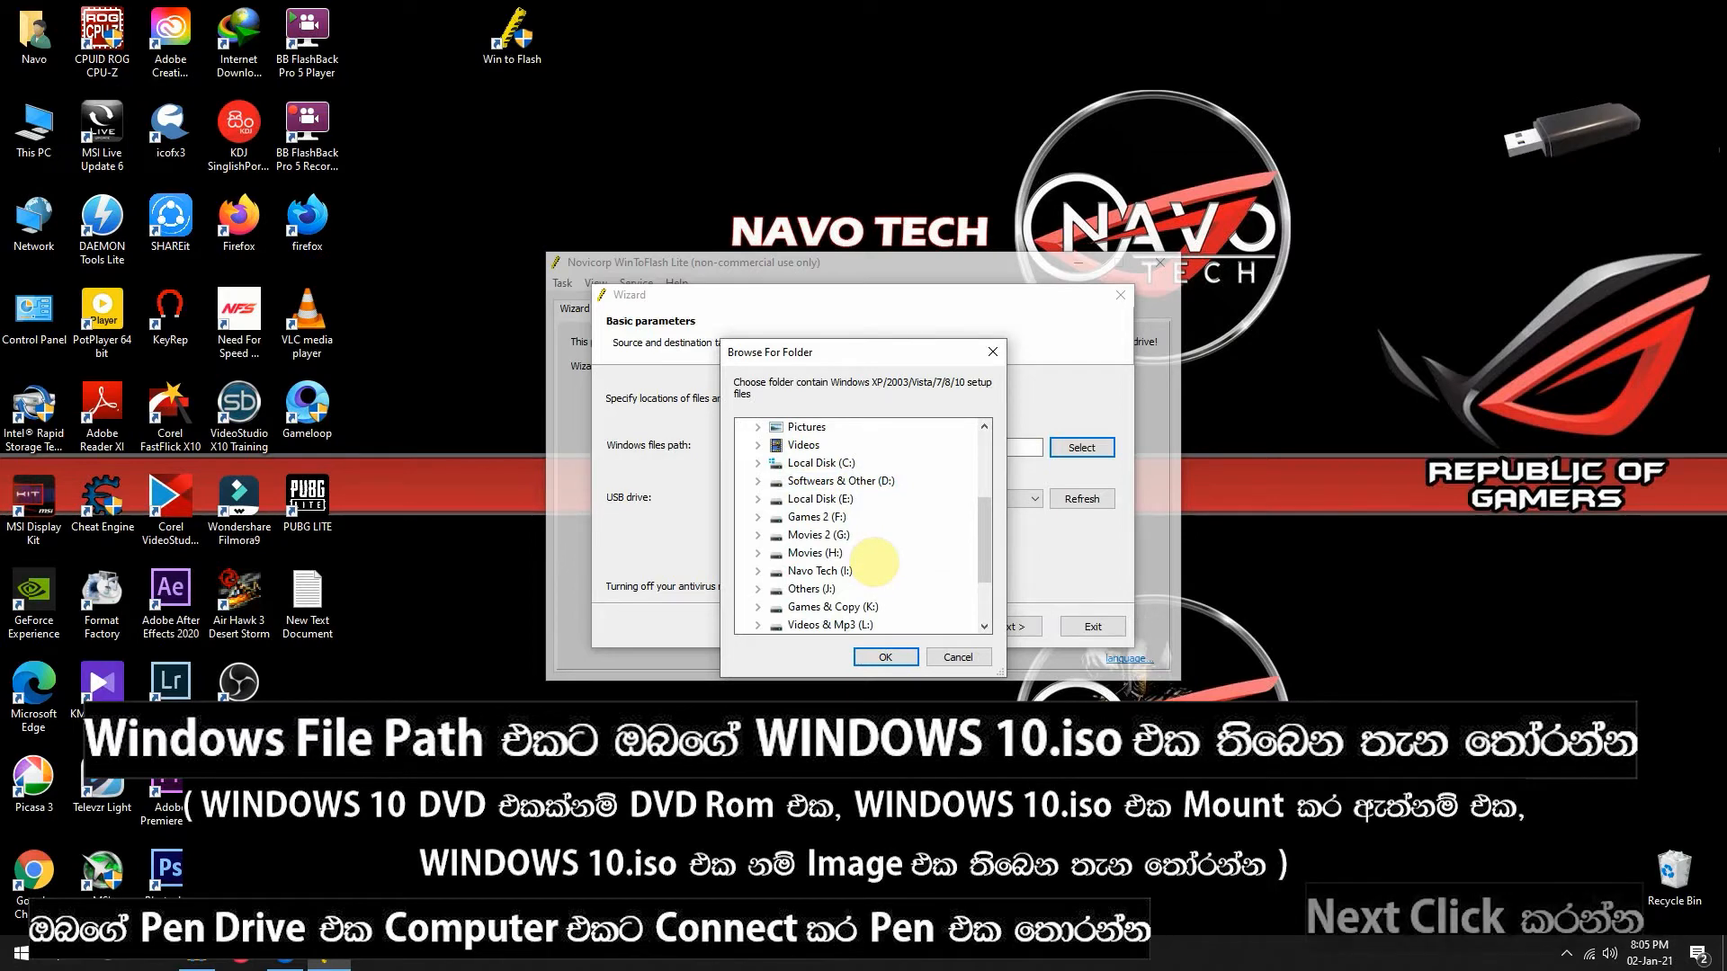
scroll(875, 567, down, 1)
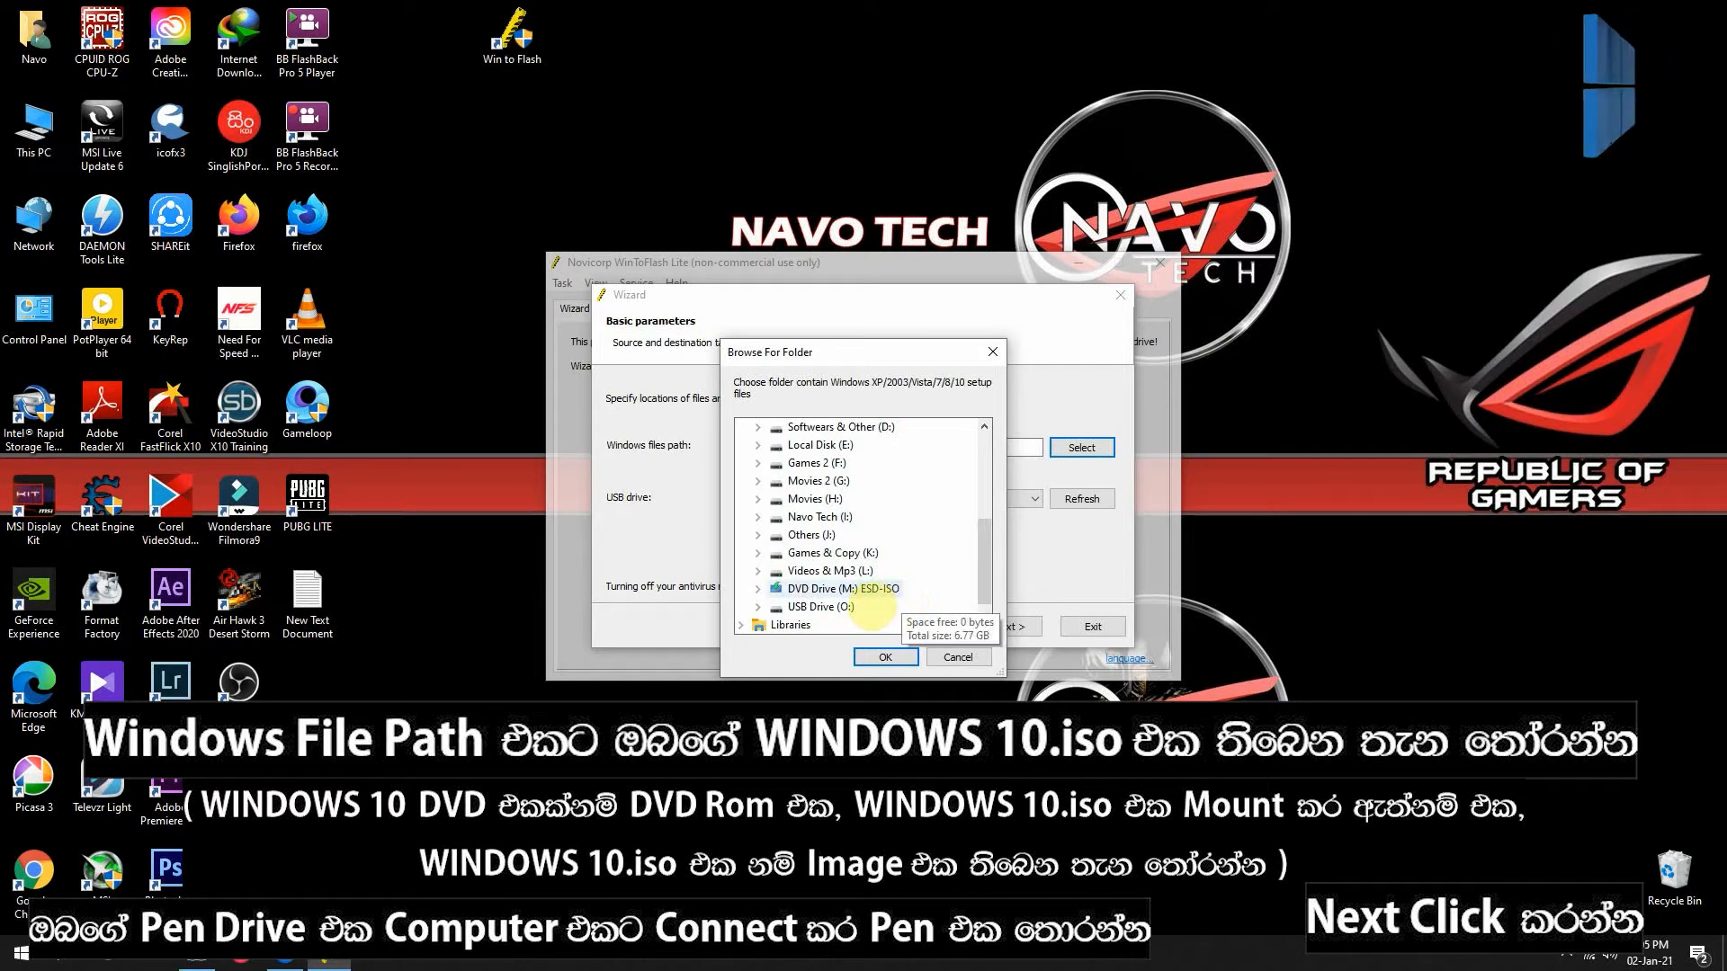
double_click(863, 590)
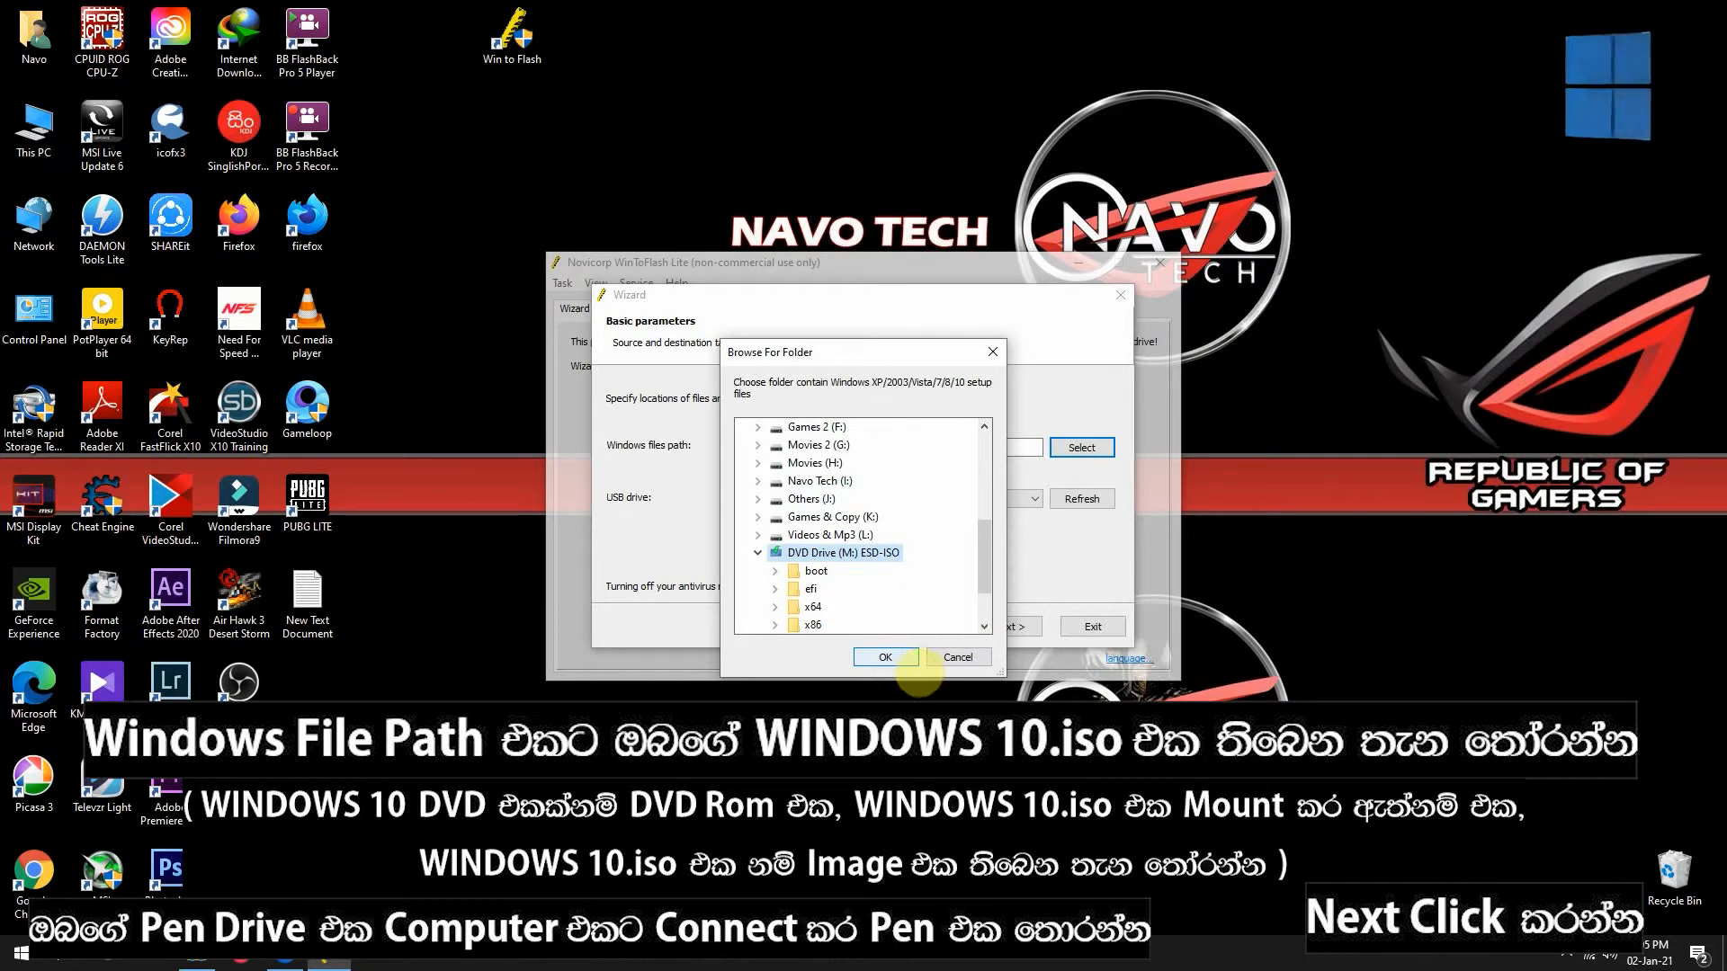
click(913, 663)
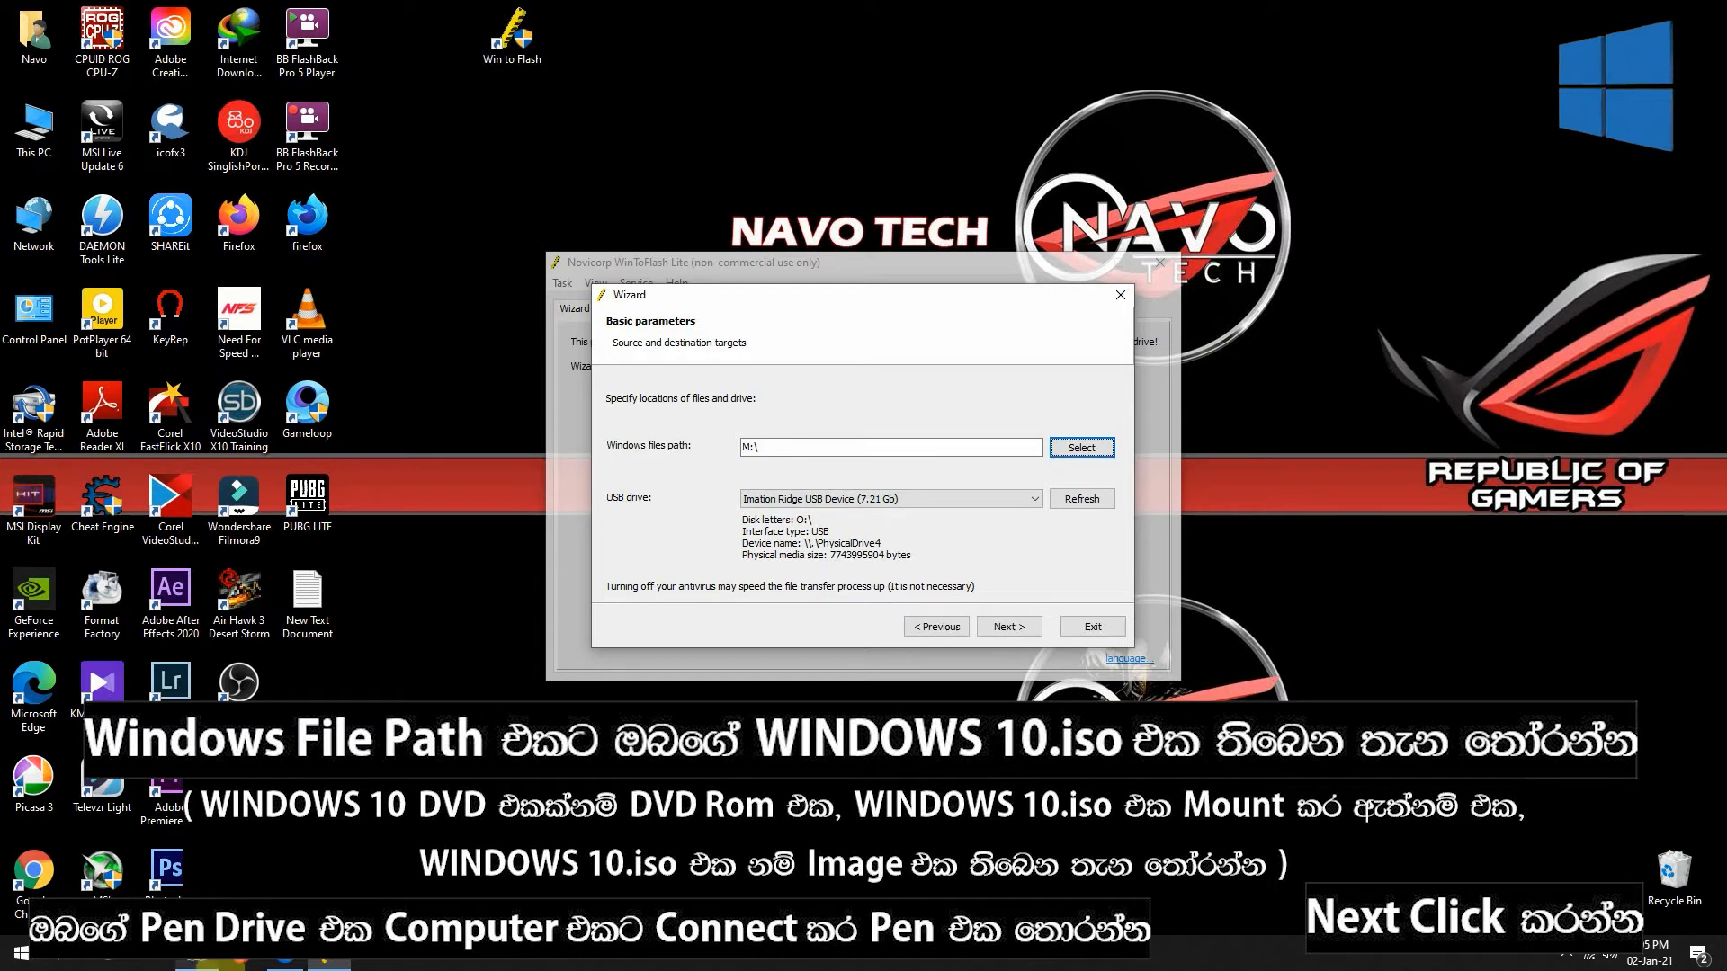
click(207, 956)
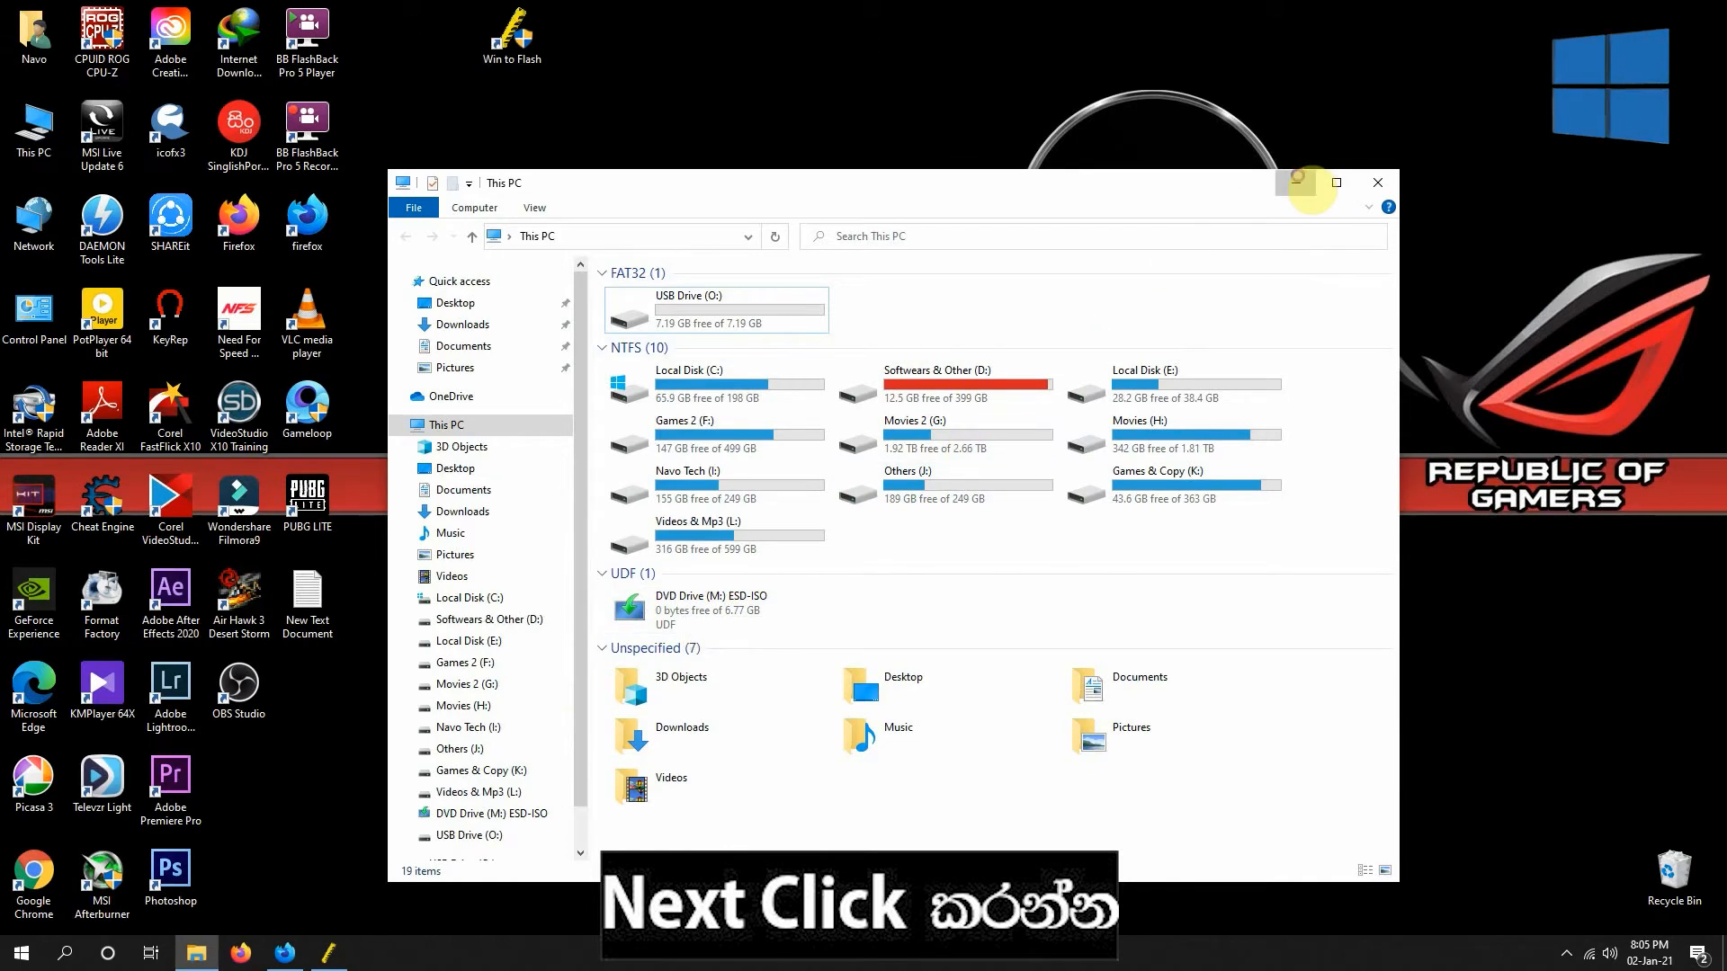
click(1296, 181)
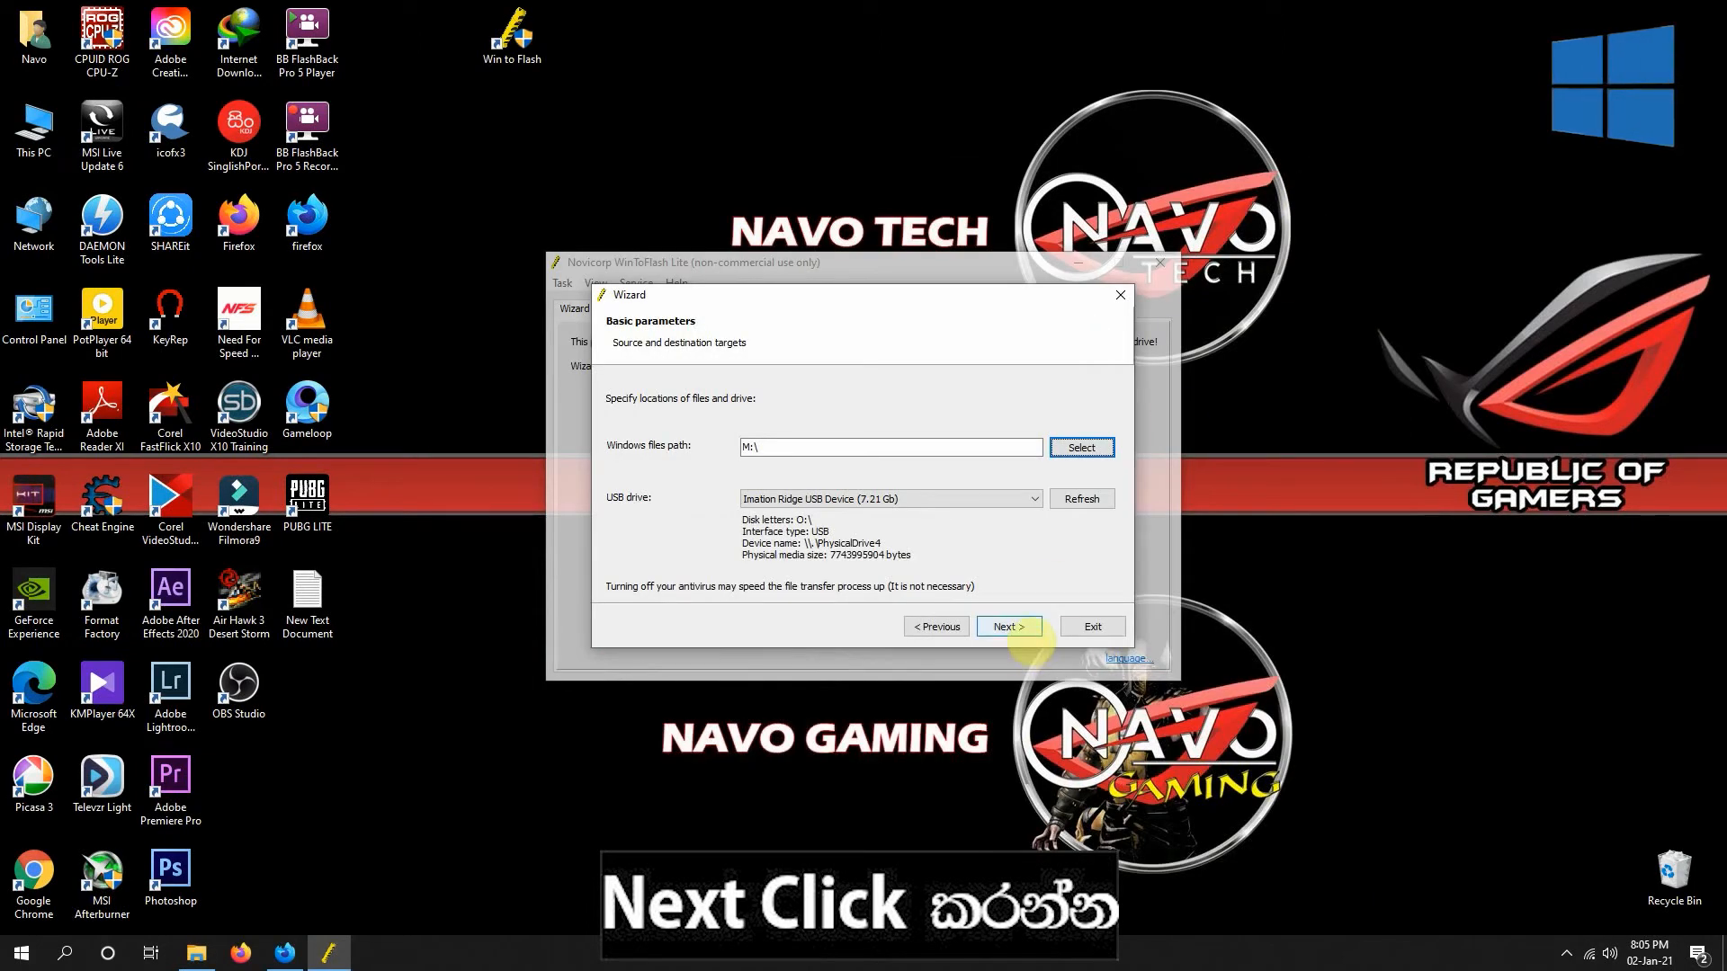
Start the bootable USB creation with the listed parameters and accept the Windows license agreement
click(1030, 634)
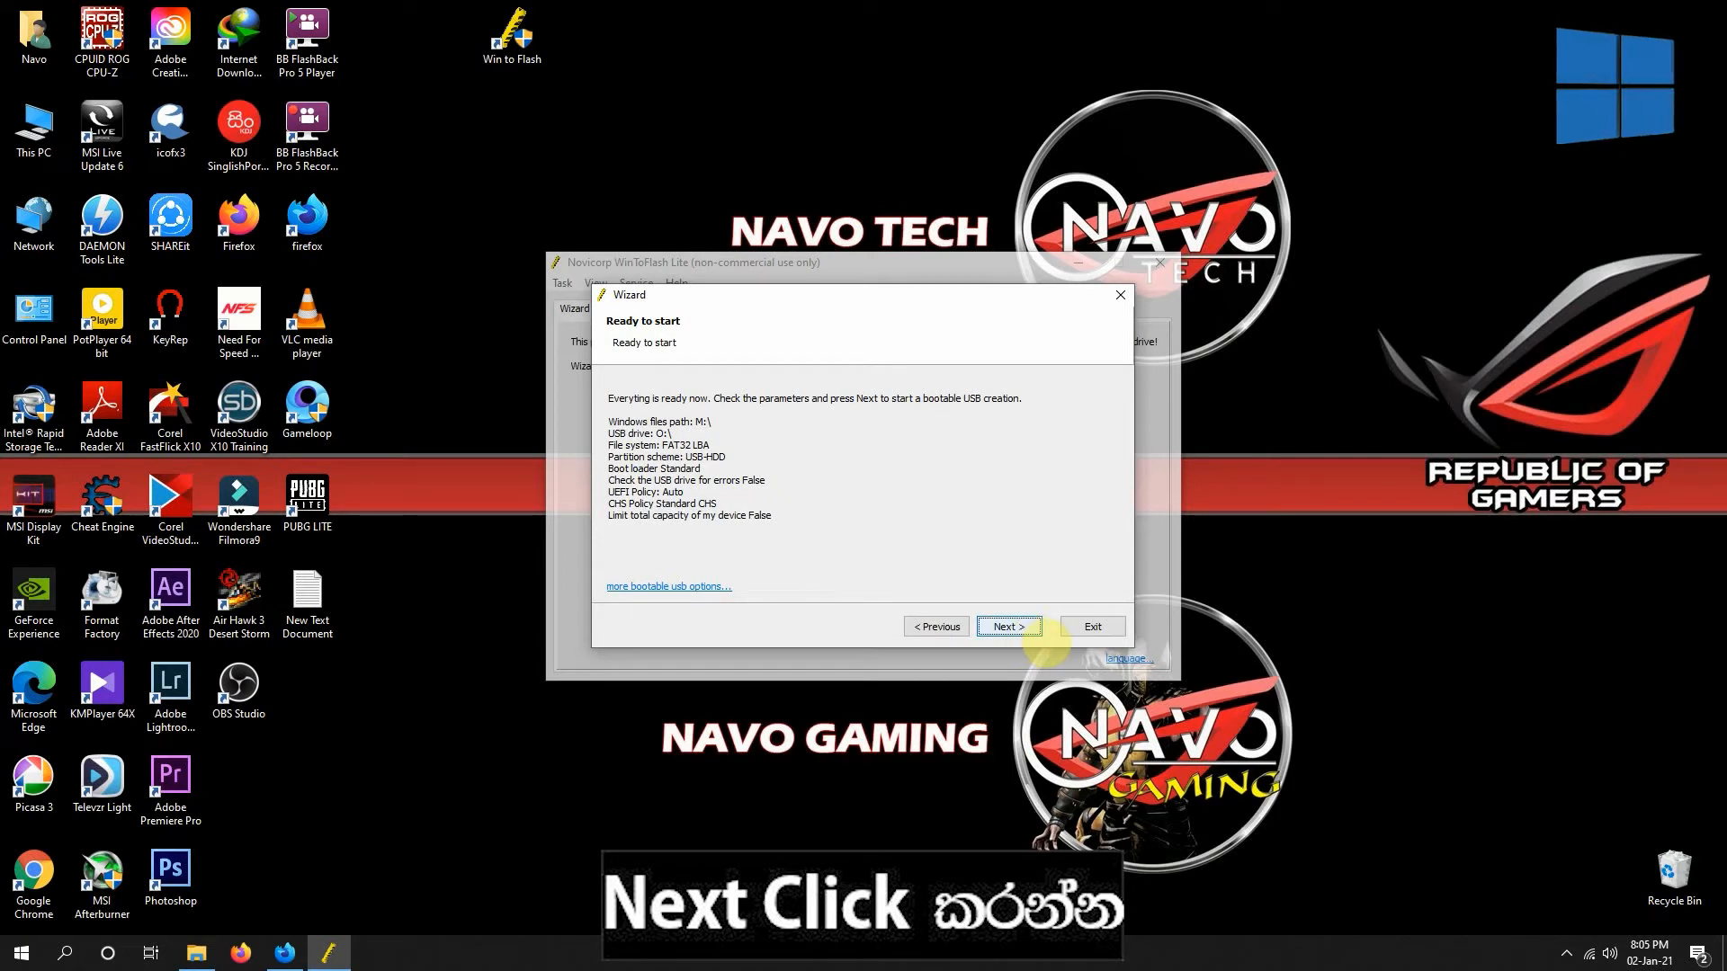
click(1036, 632)
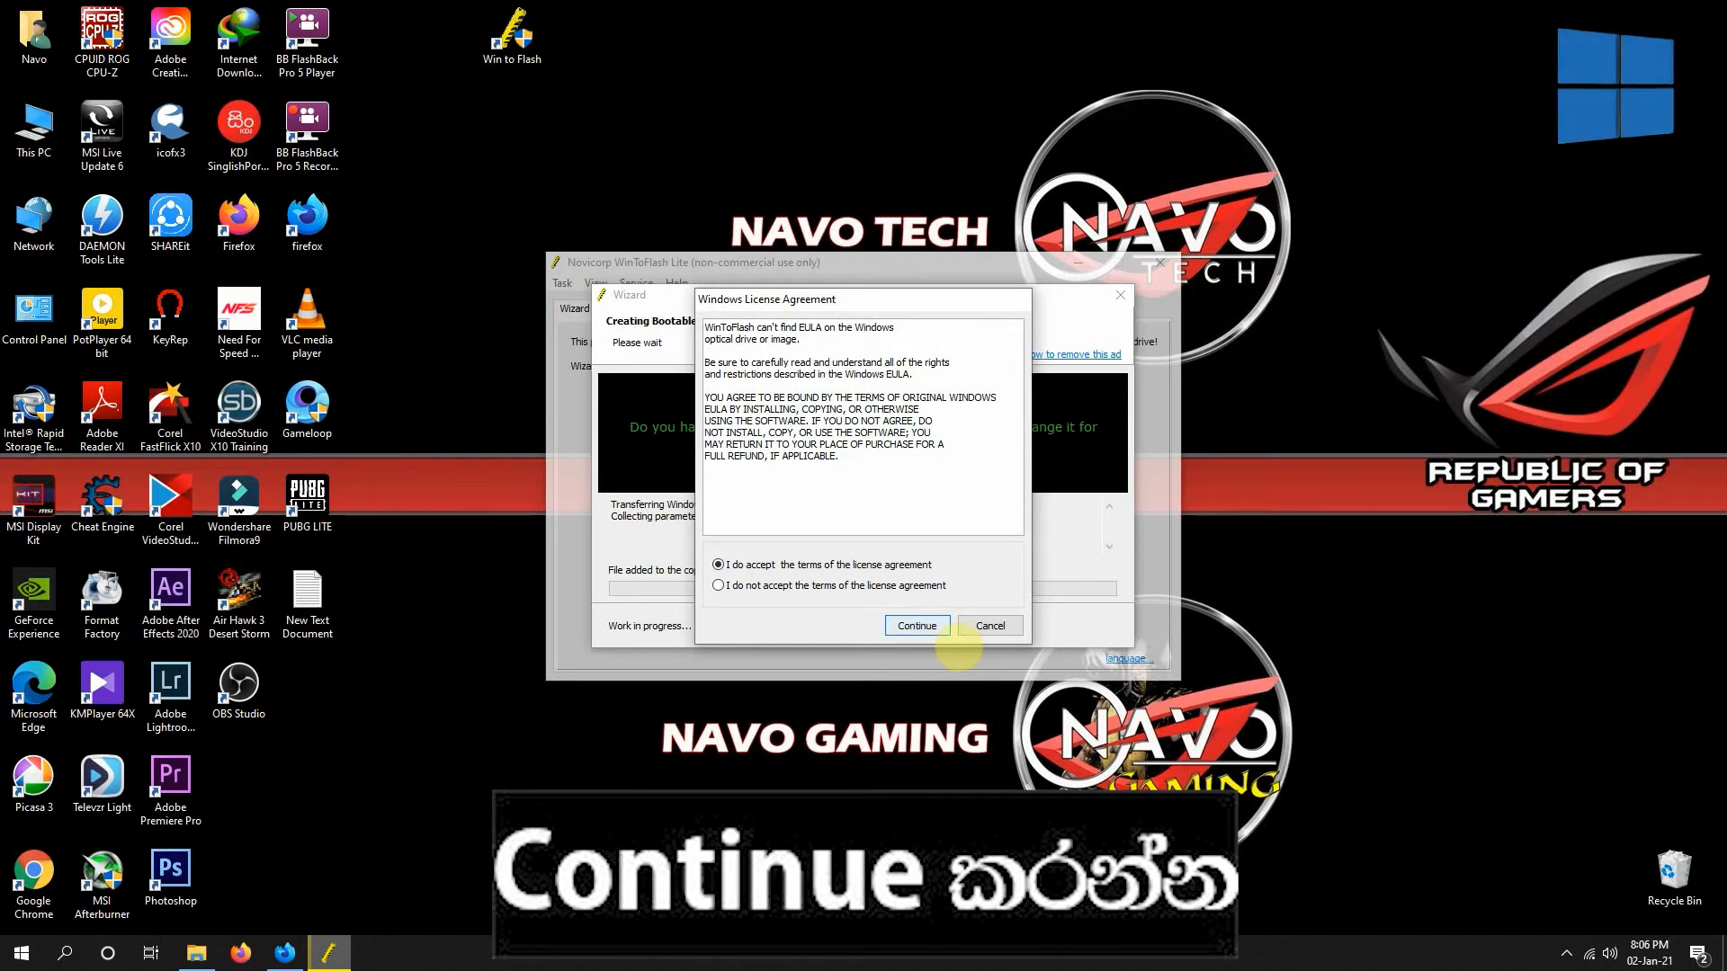
click(944, 631)
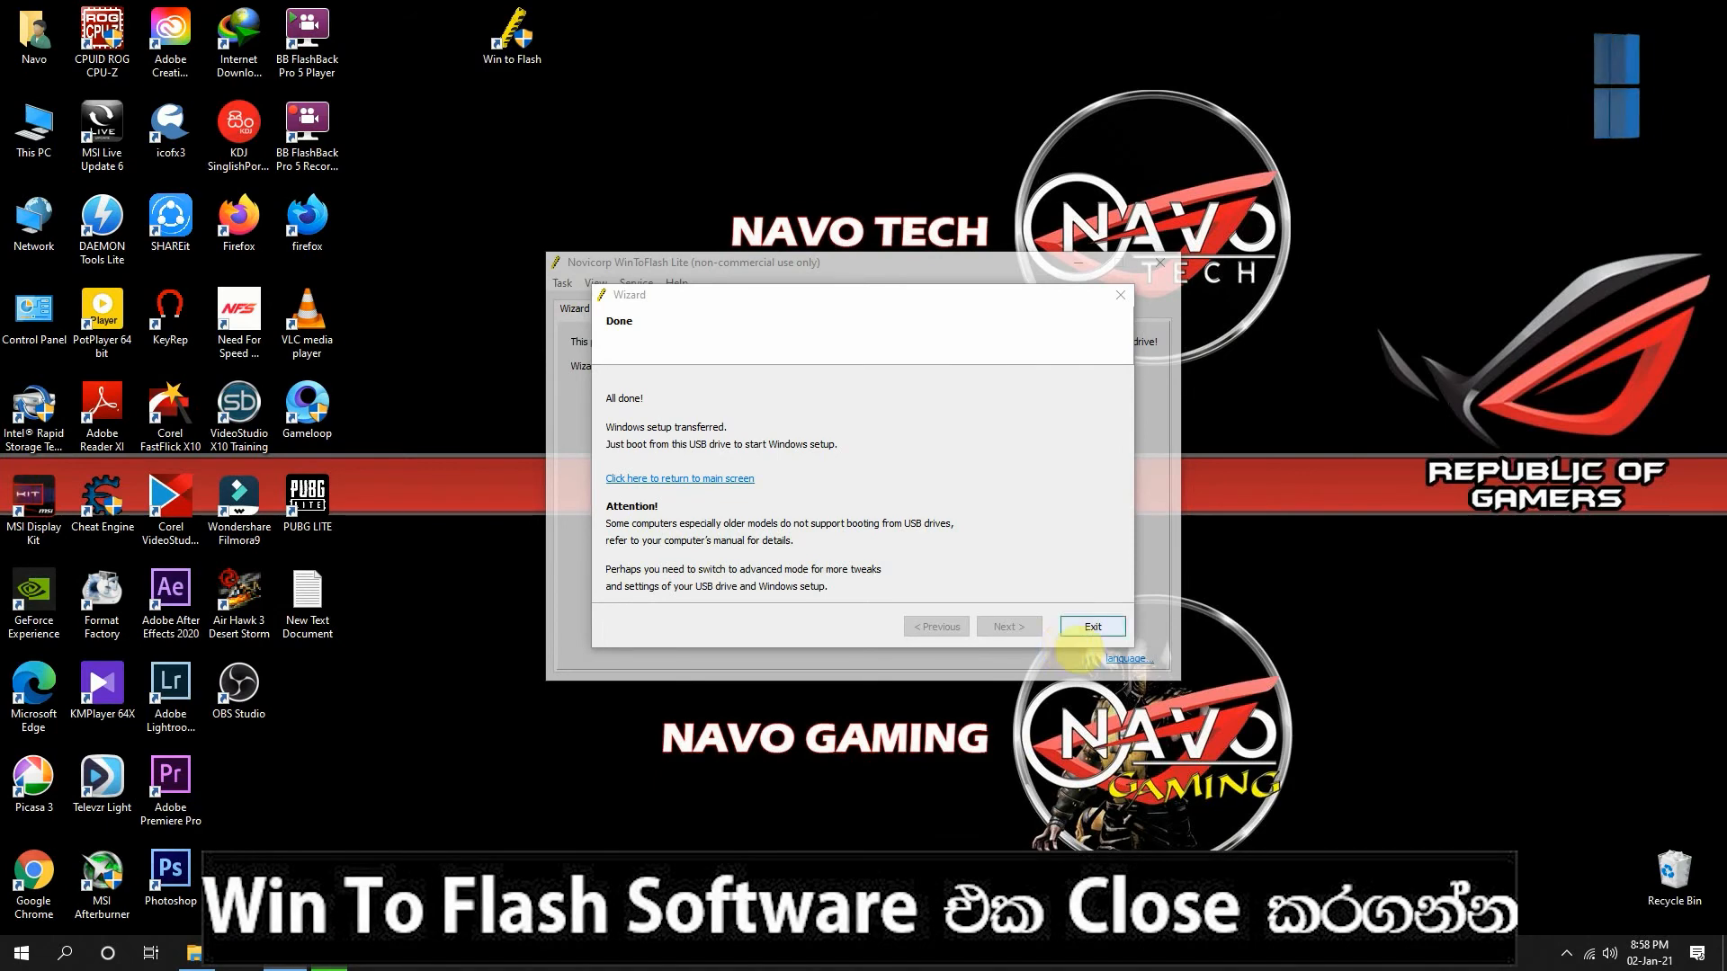
Exit the finished bootable USB wizard
click(1089, 632)
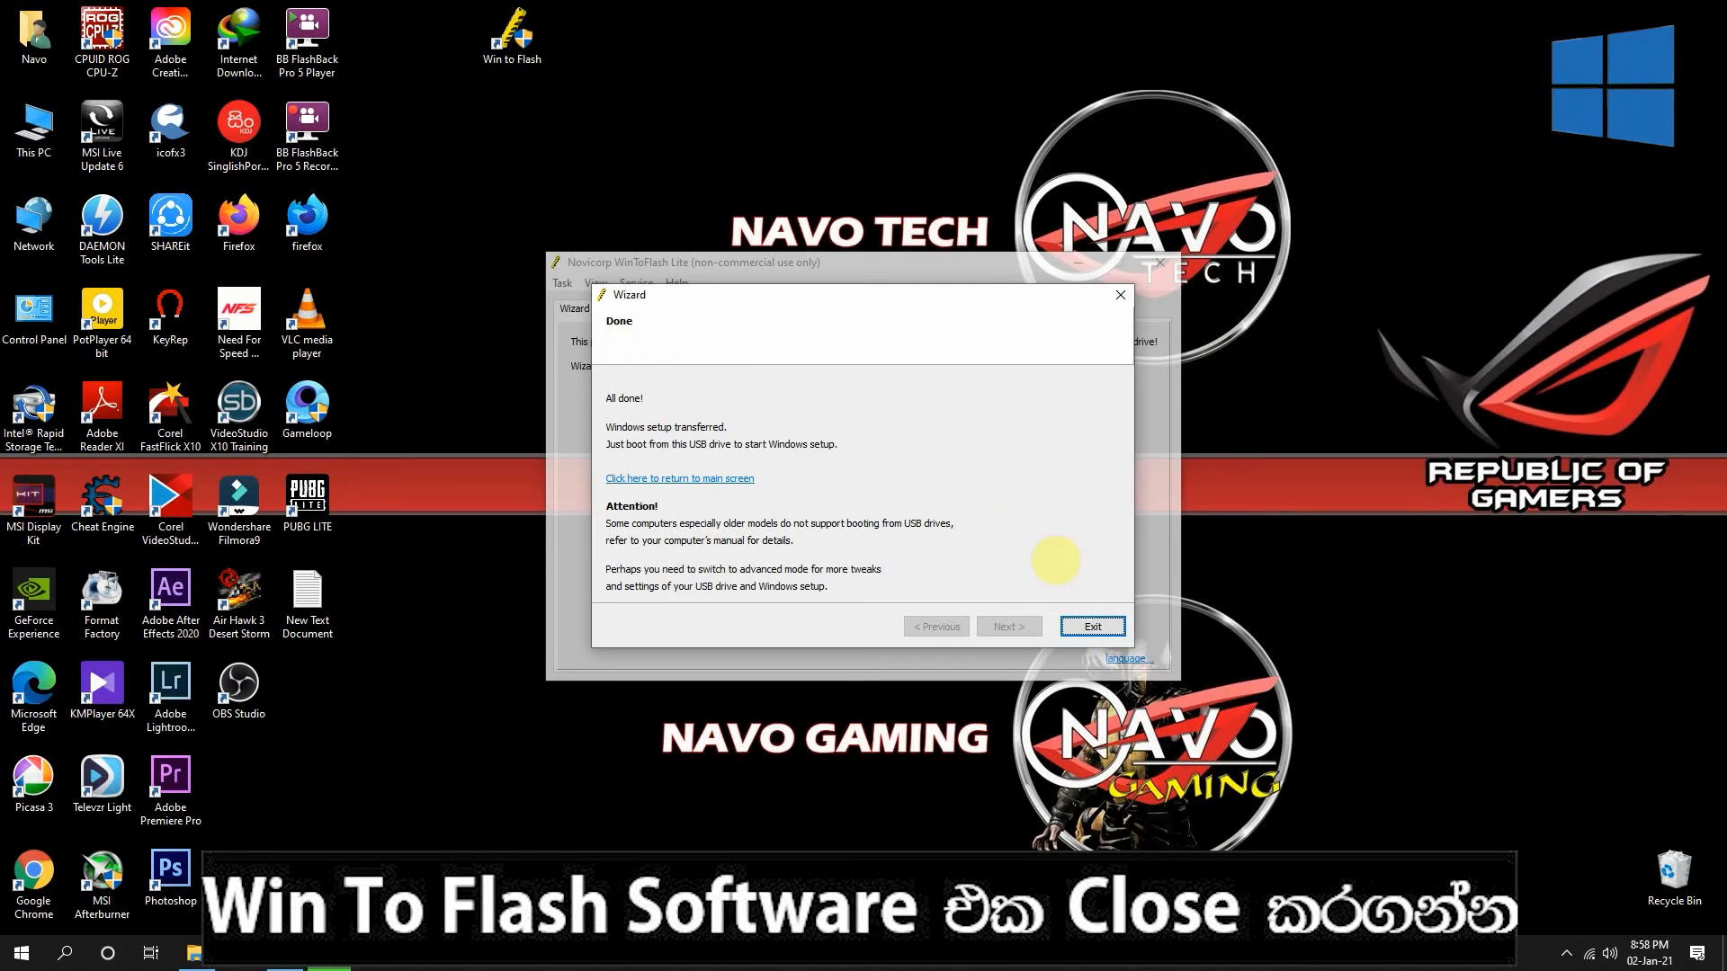
click(1092, 627)
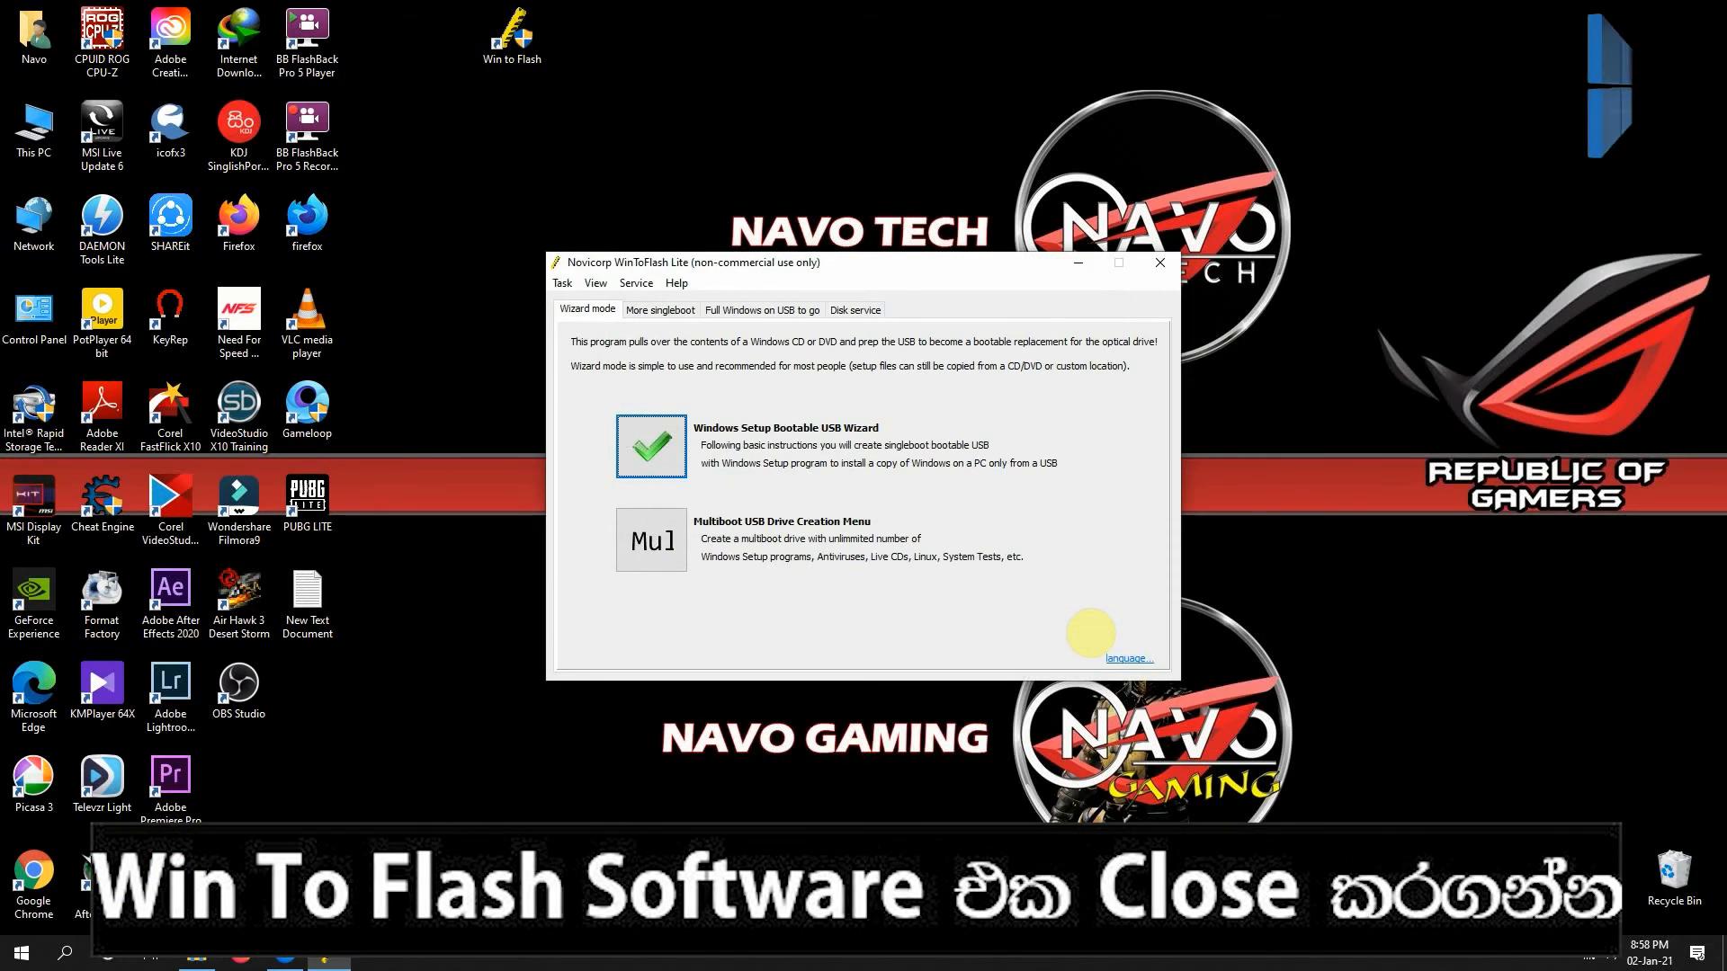
Close WinToFlash and postpone the free license offer
click(1160, 262)
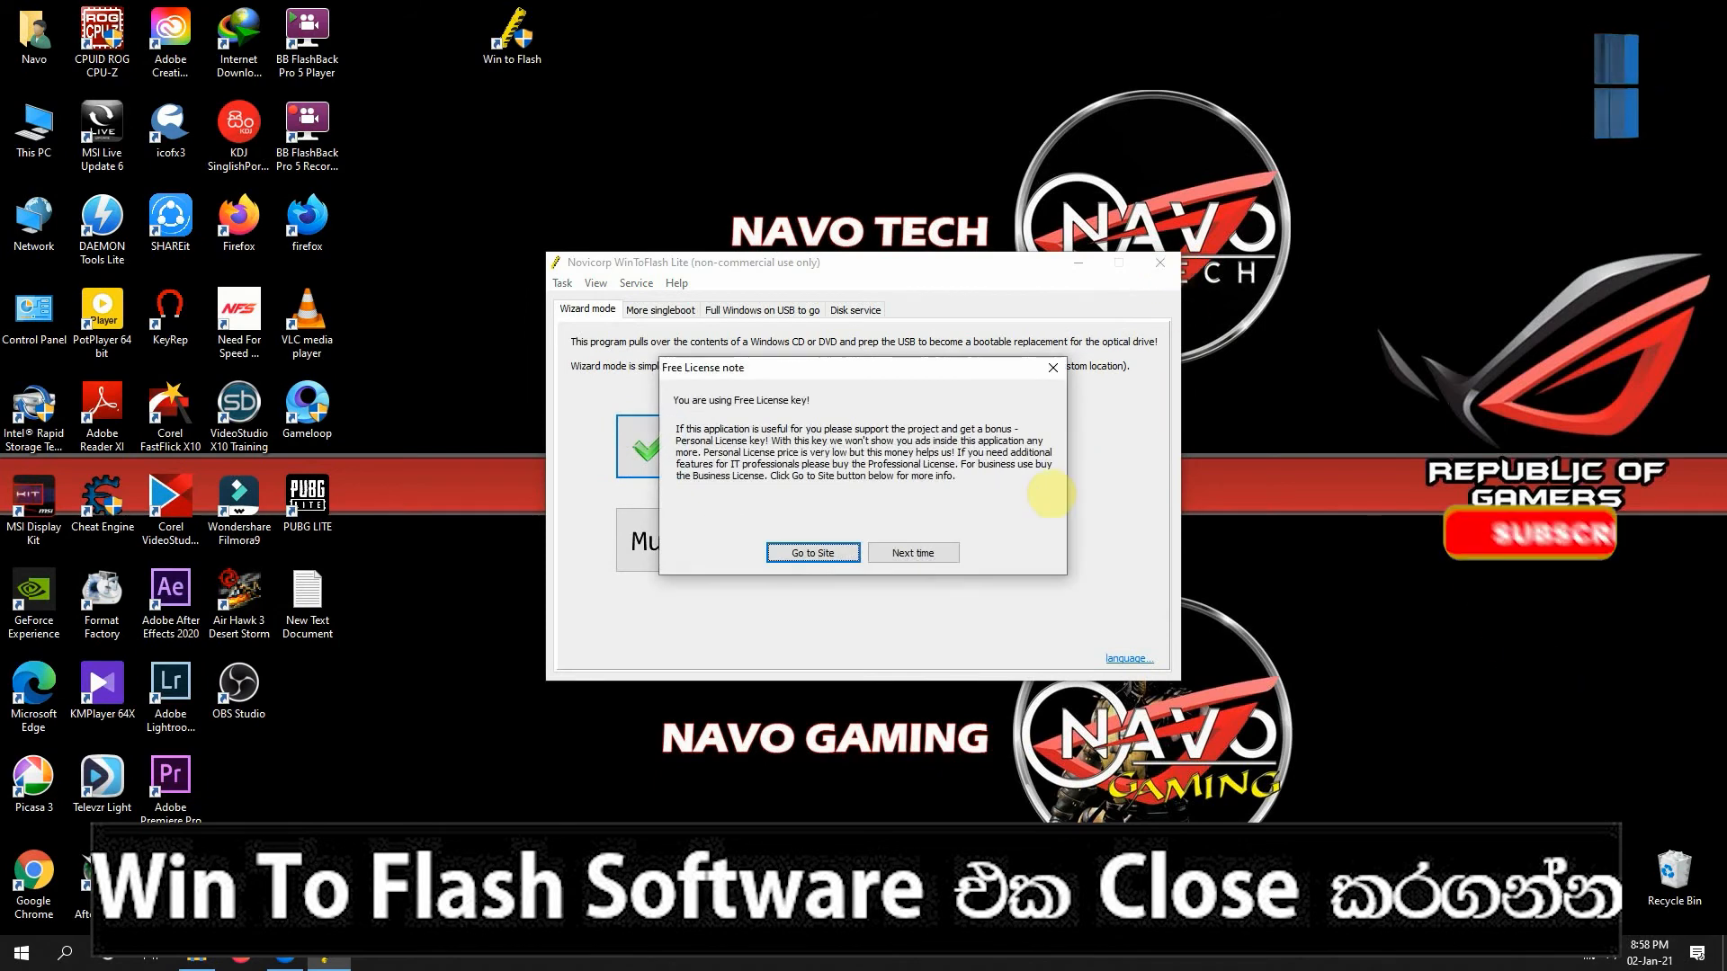
click(913, 553)
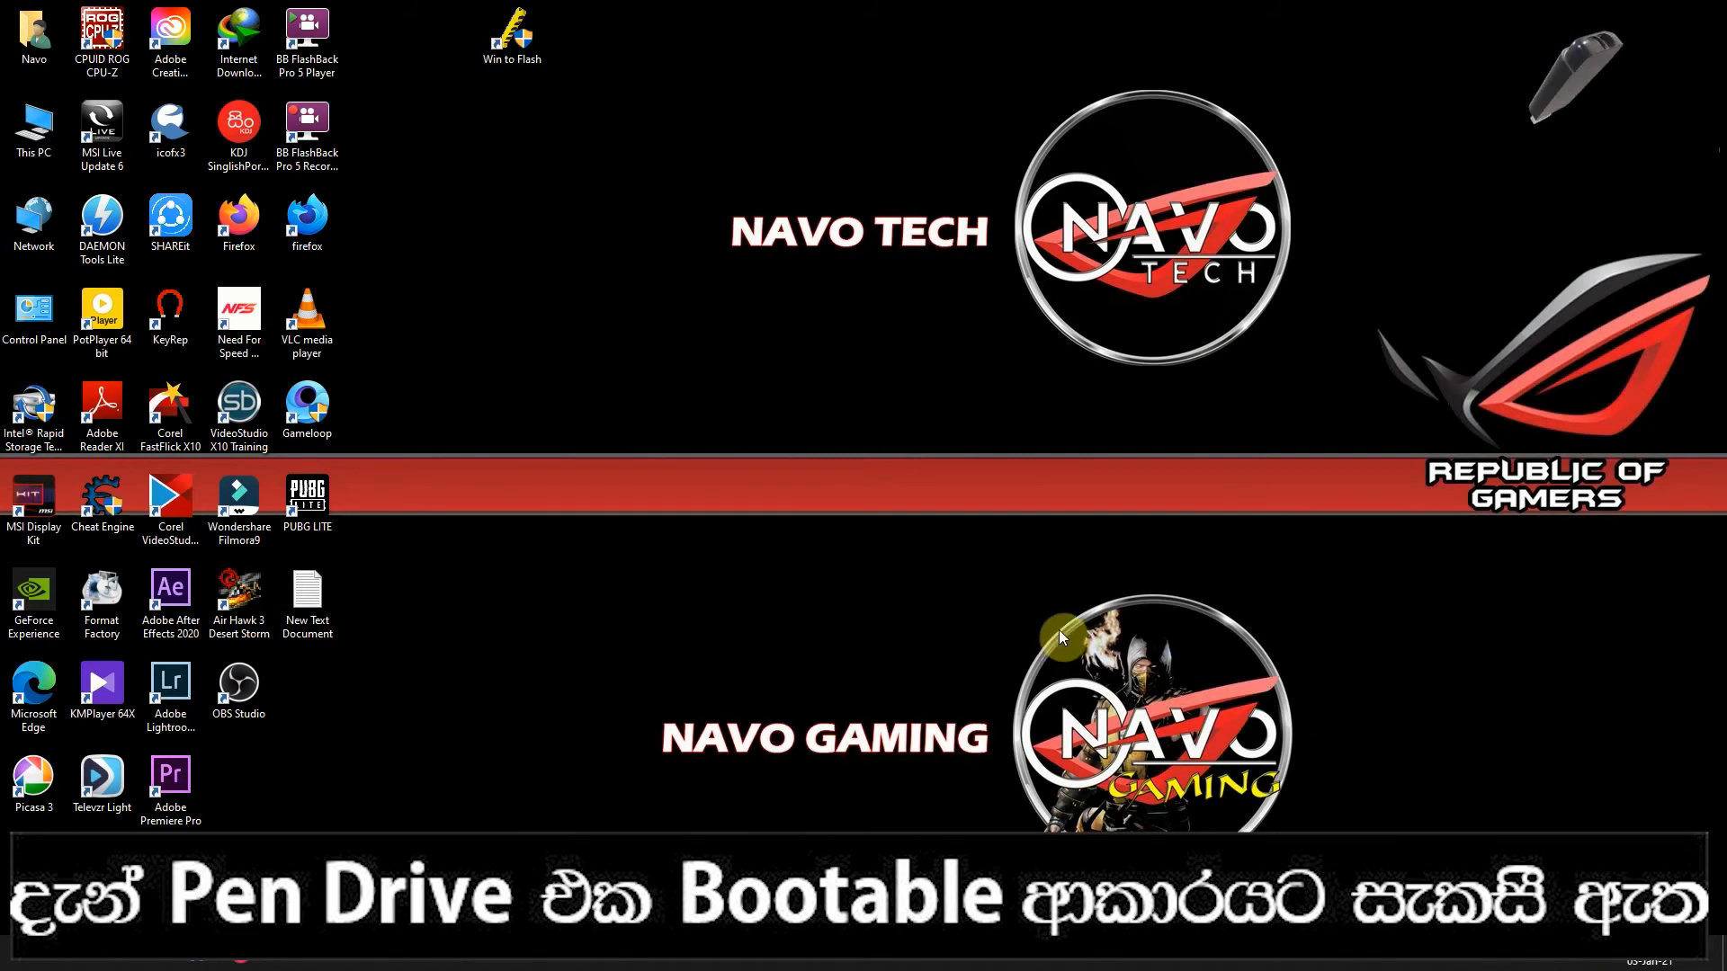
Open USB Drive (O:) from This PC and inspect its boot and setup files as large icons
double_click(41, 123)
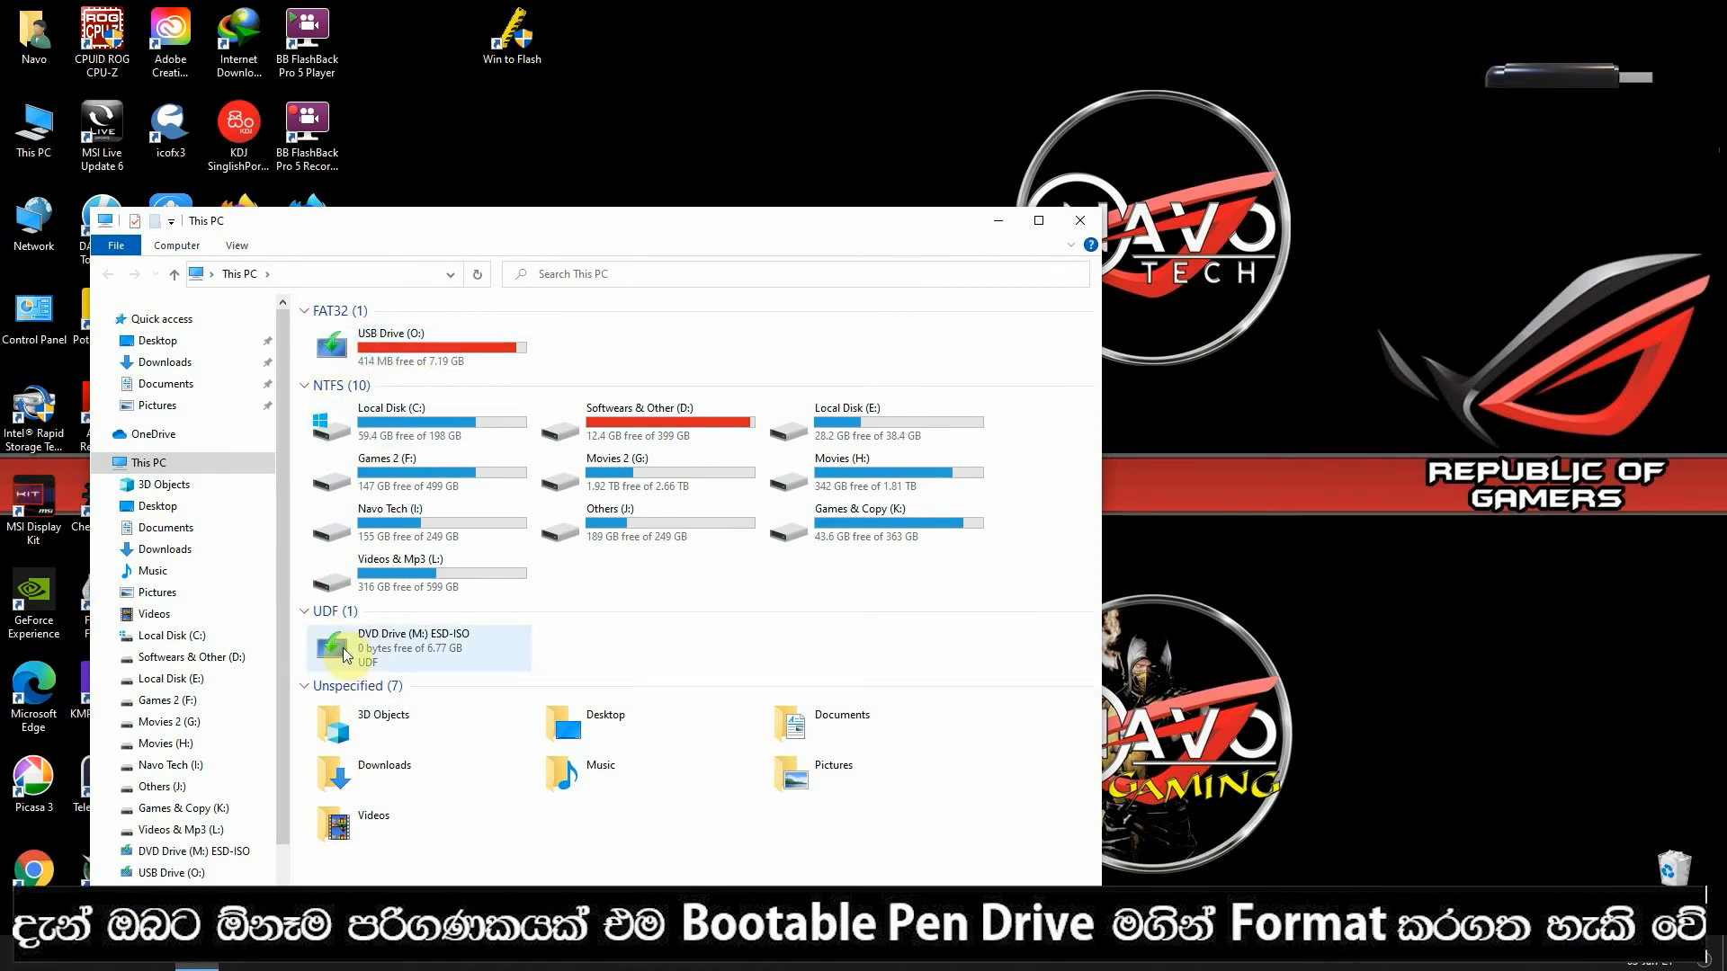
click(409, 364)
double_click(409, 364)
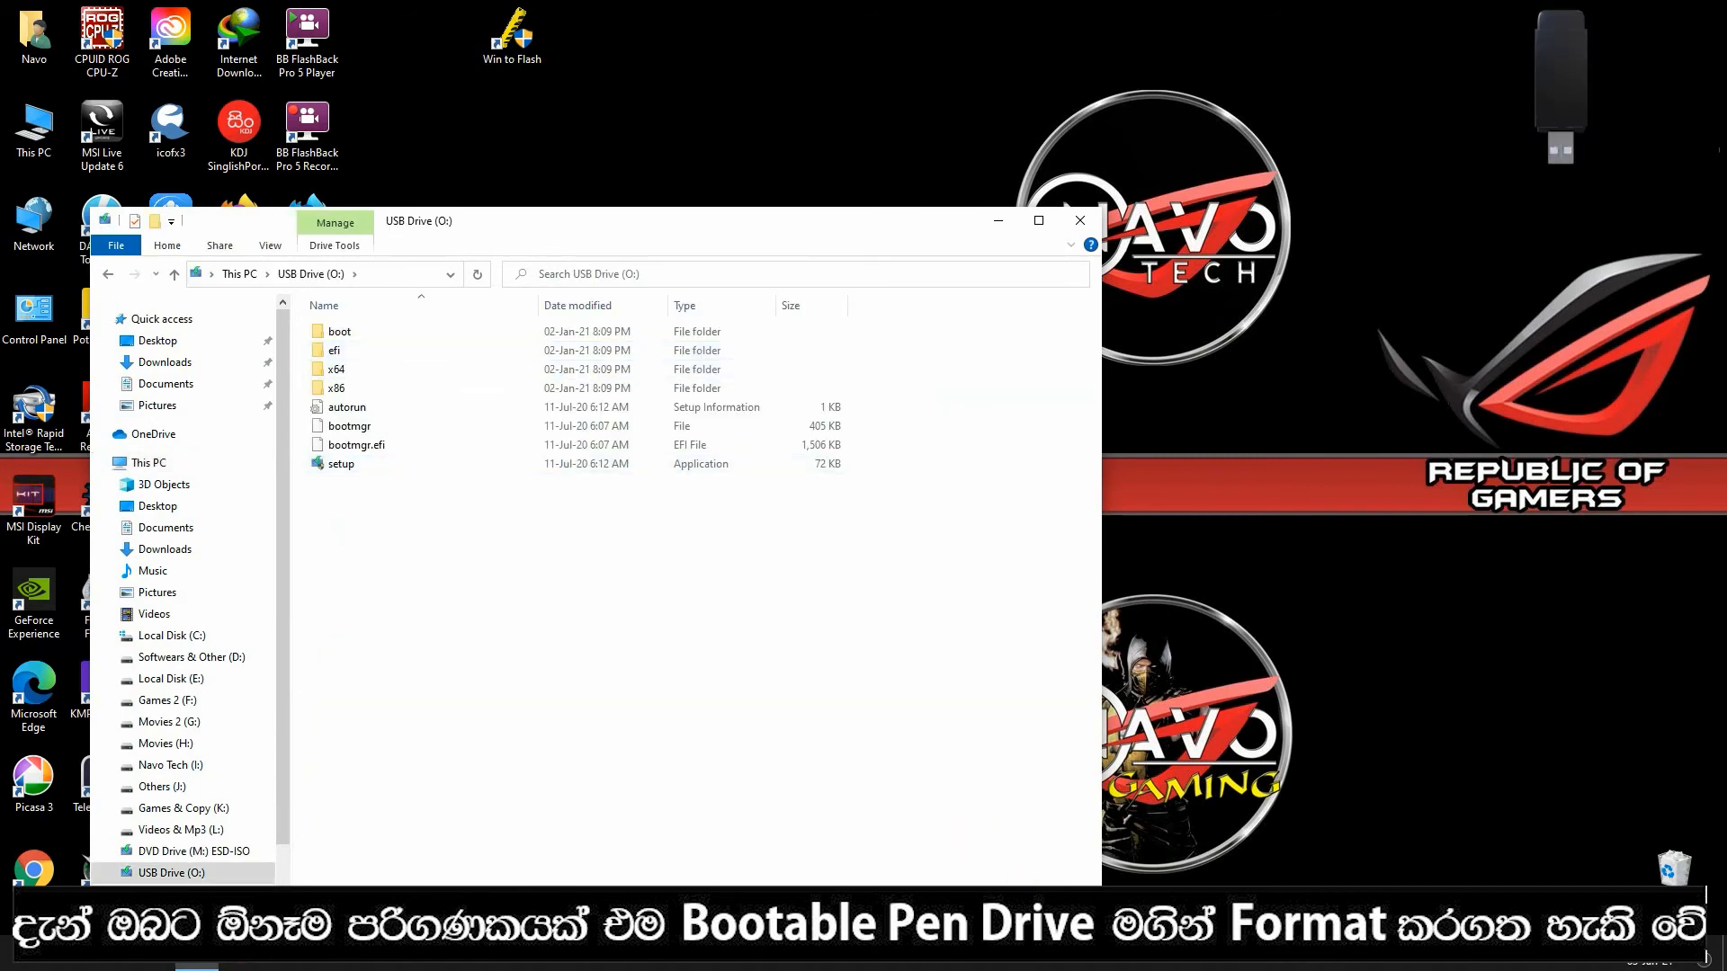
key(ctrl+shift+2)
drag(360, 470, 1064, 329)
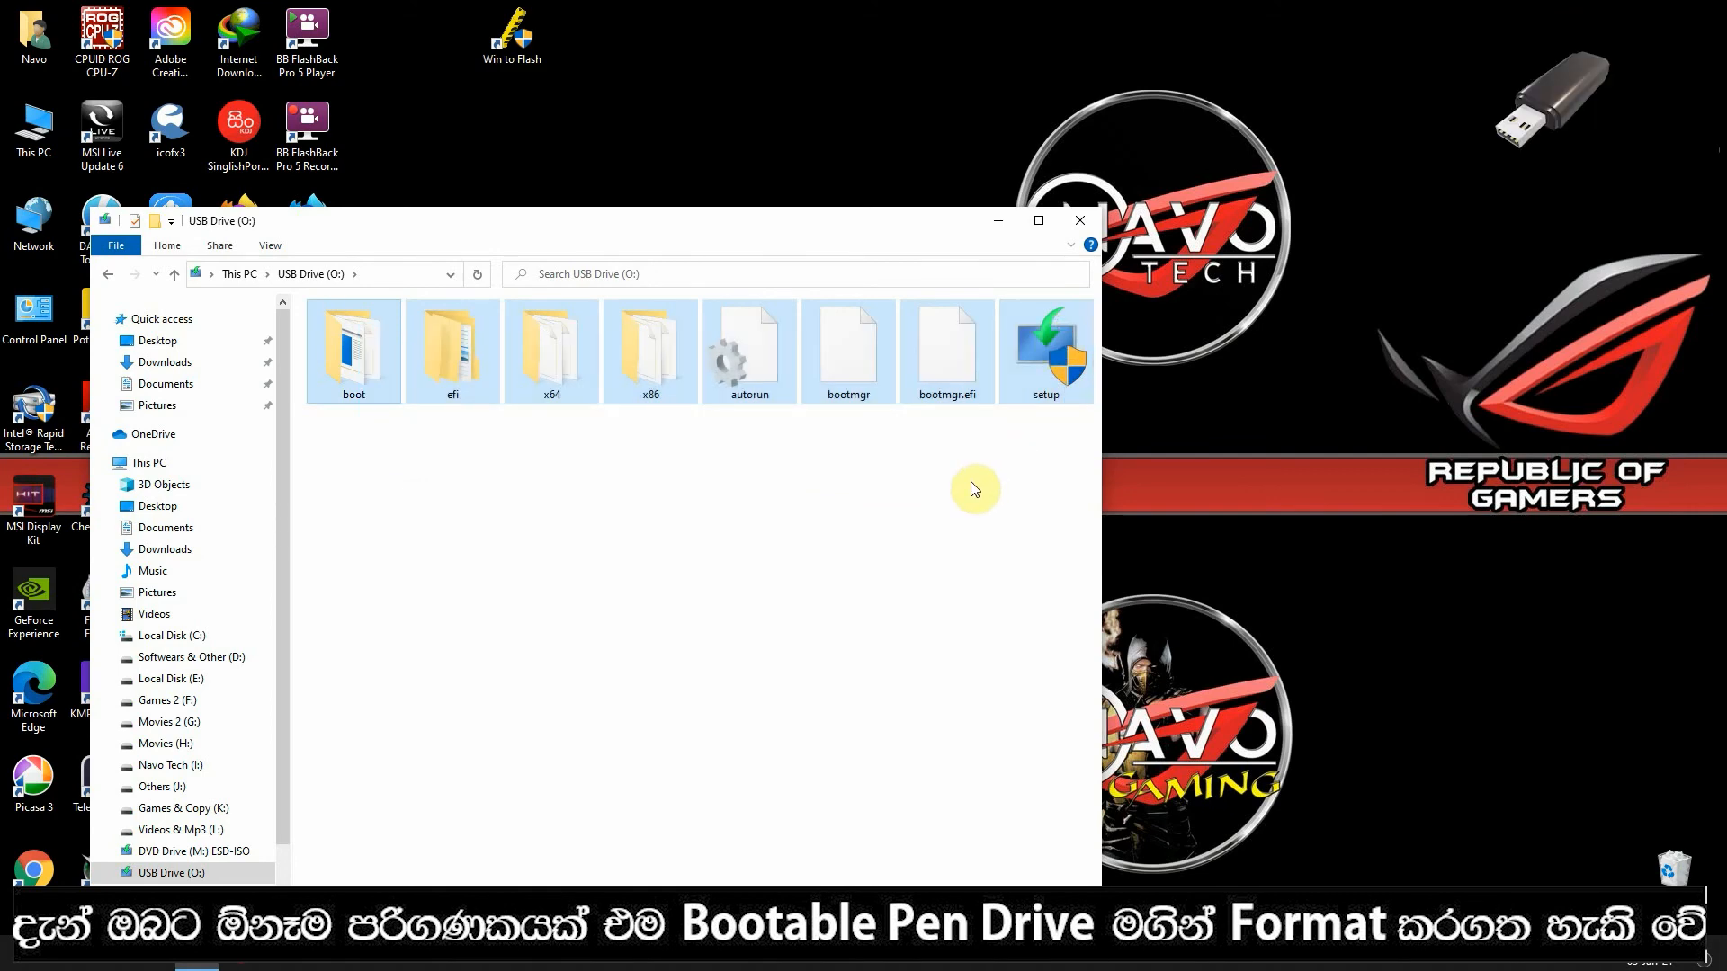
click(971, 483)
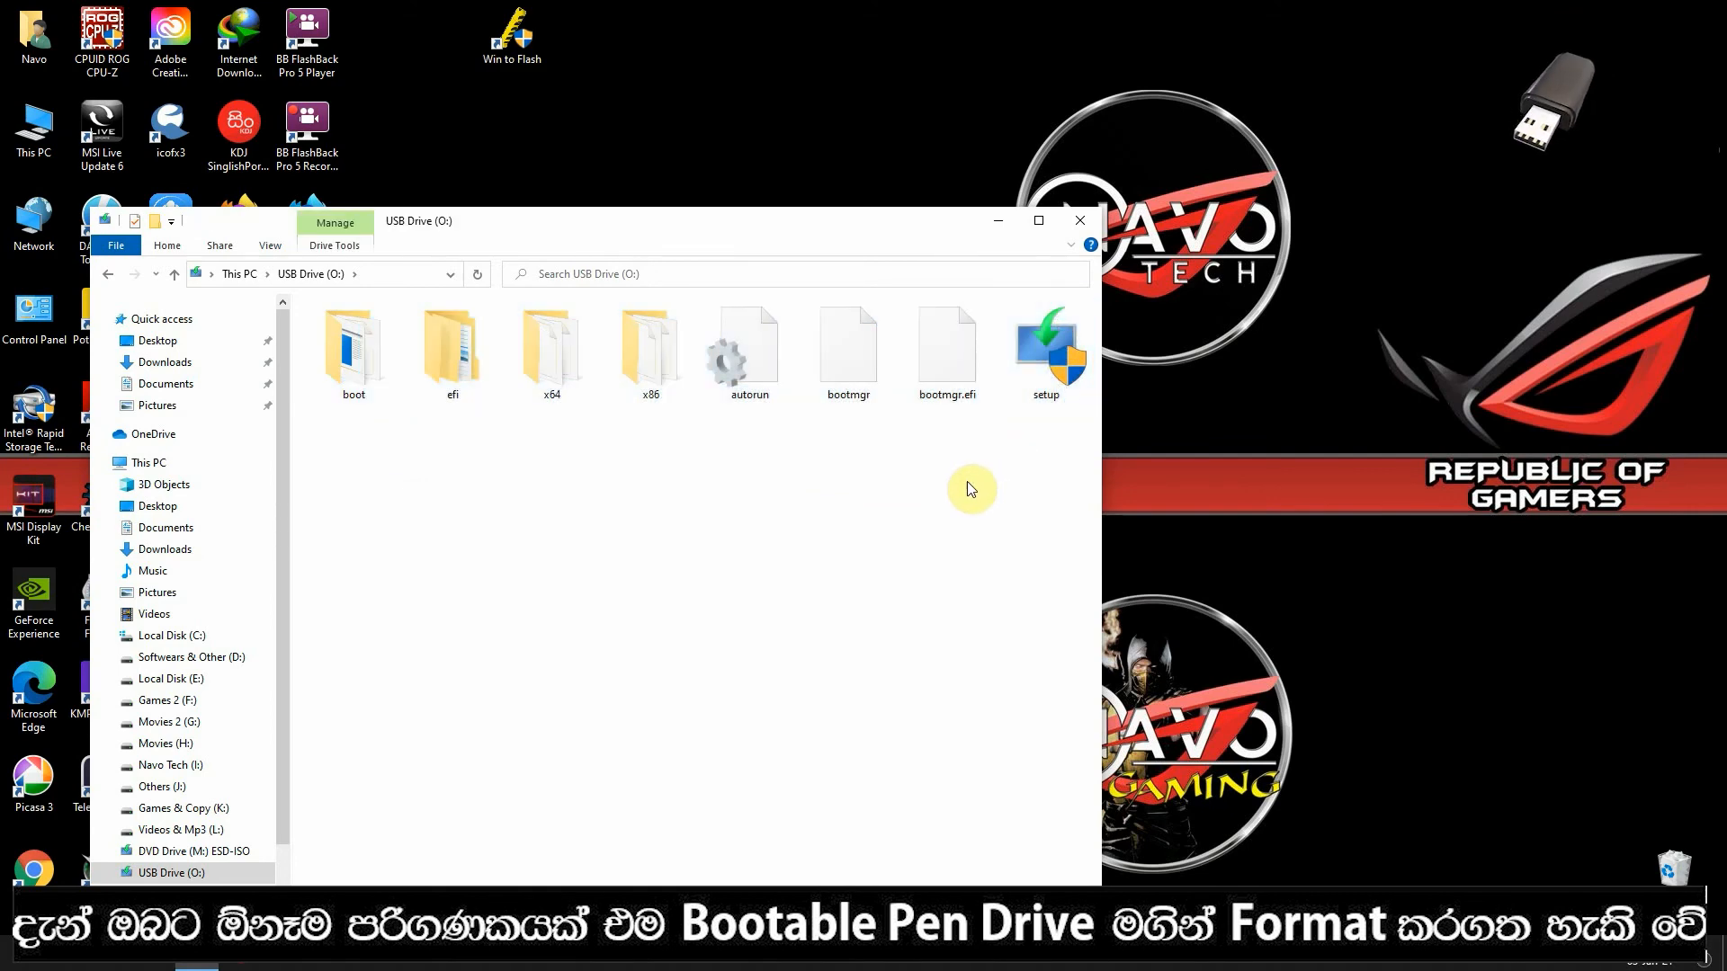
Close the USB drive's folder window and refresh the desktop
click(1089, 223)
right_click(673, 267)
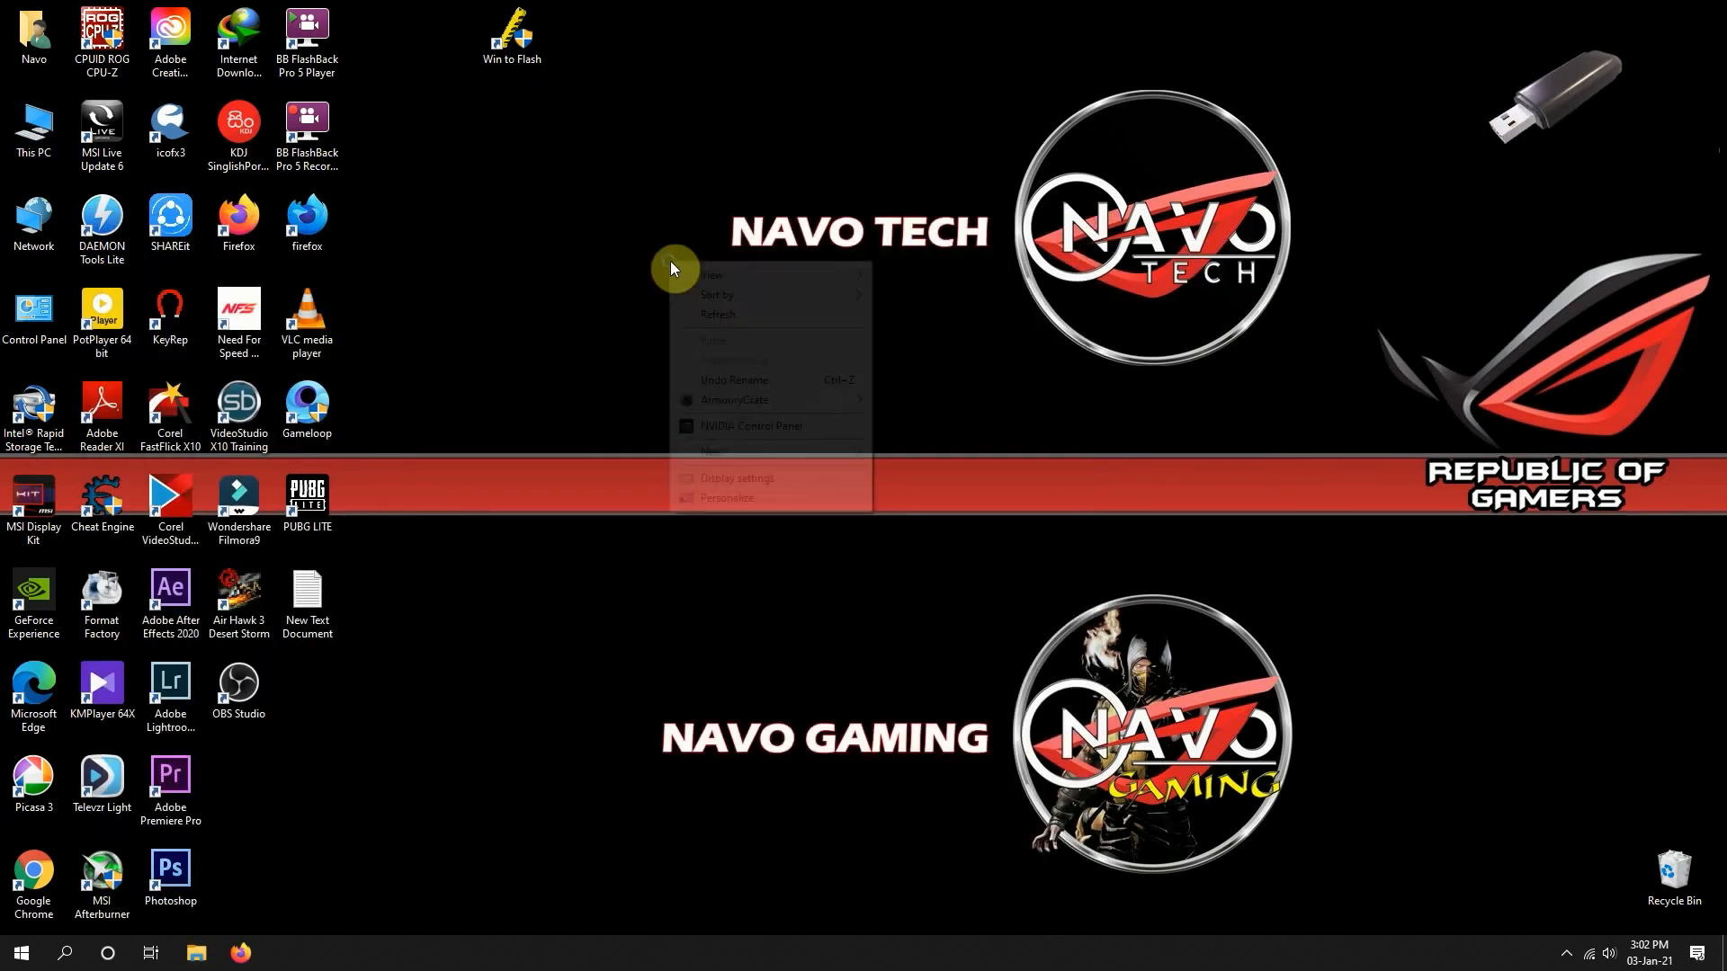
click(742, 316)
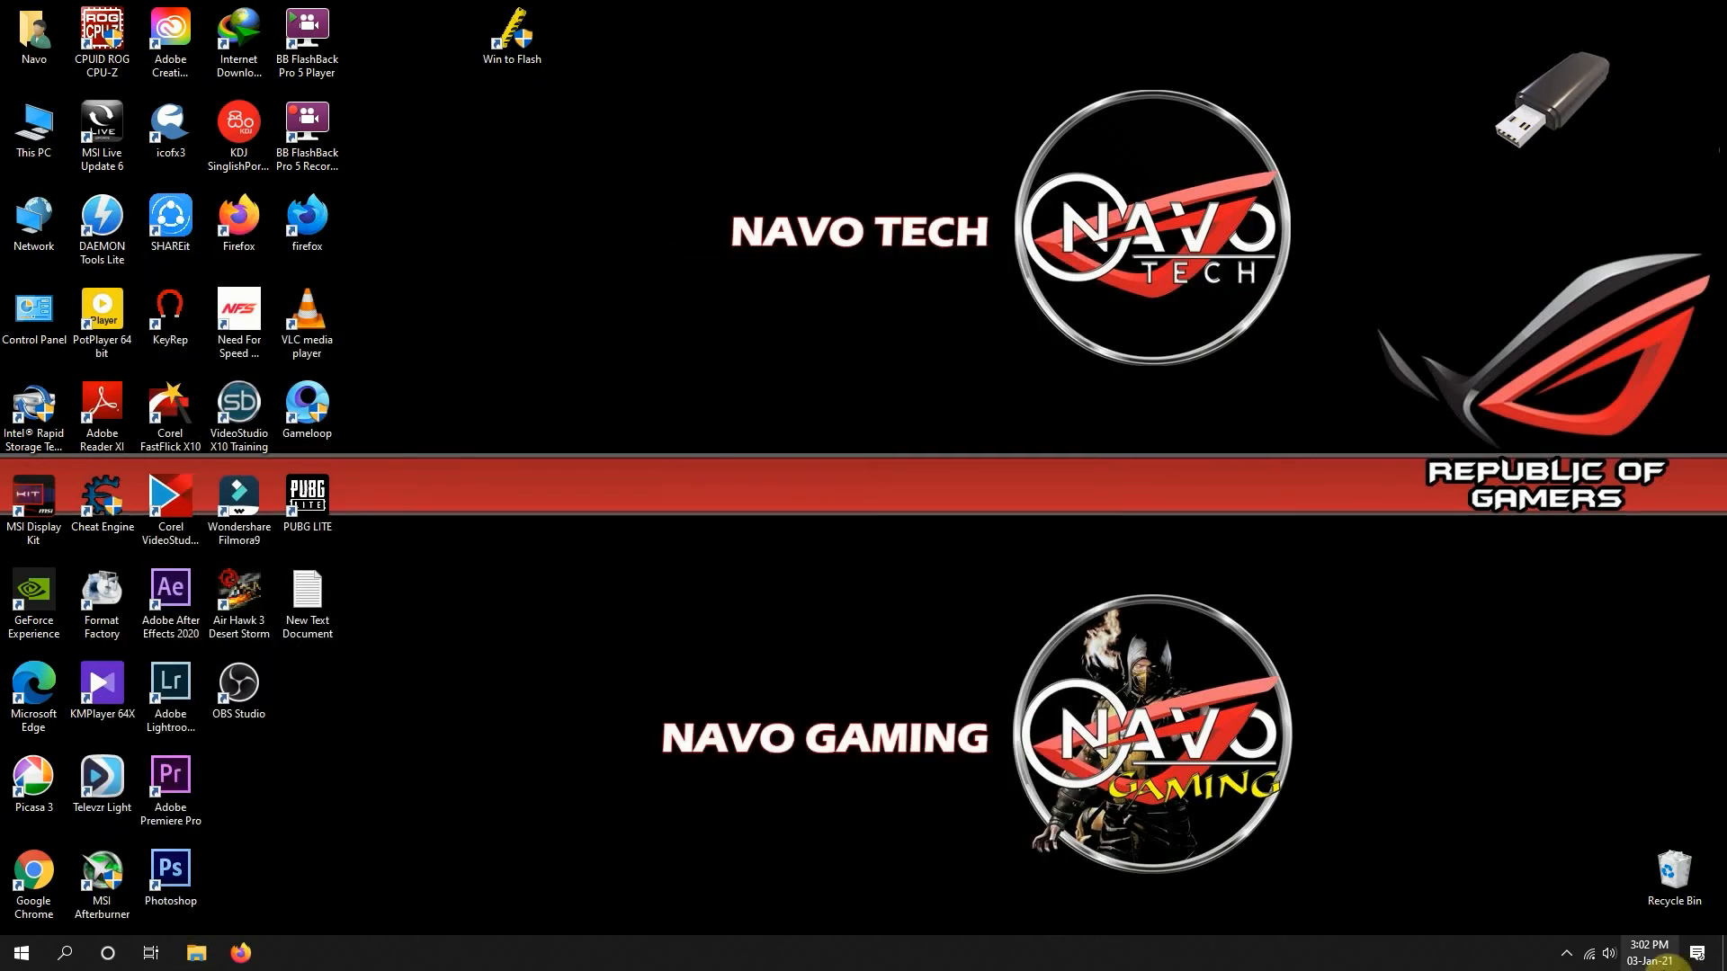